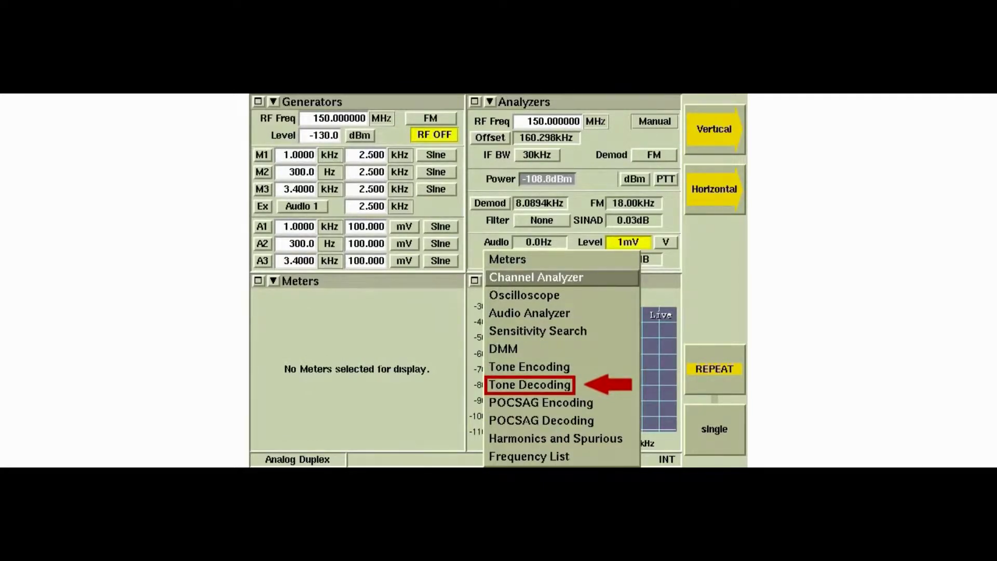
- Replace the Channel Analyzer tile with the Tone Decoding tile
key(Down)
key(Down)
key(Down)
key(Down)
key(Down)
key(Down)
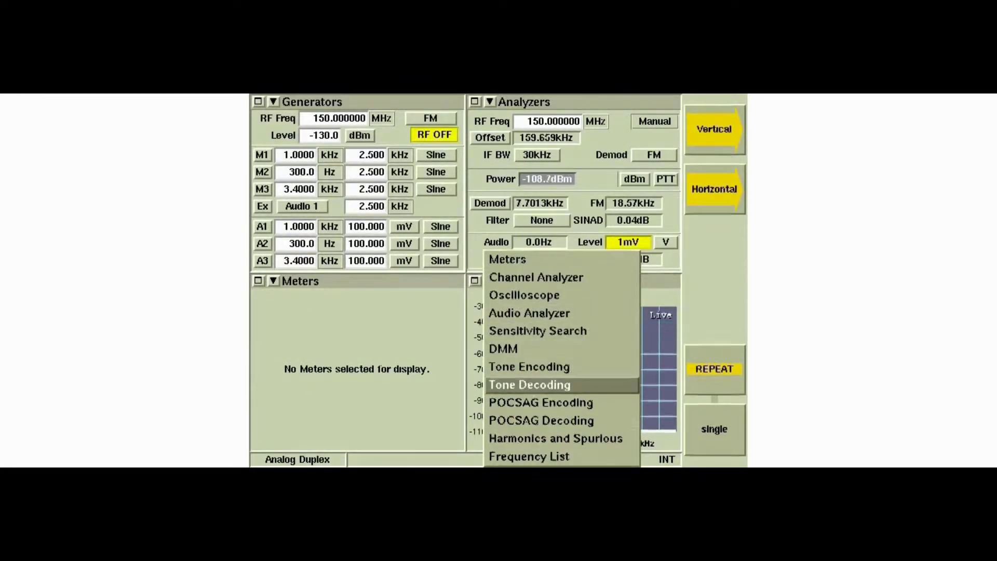
key(Return)
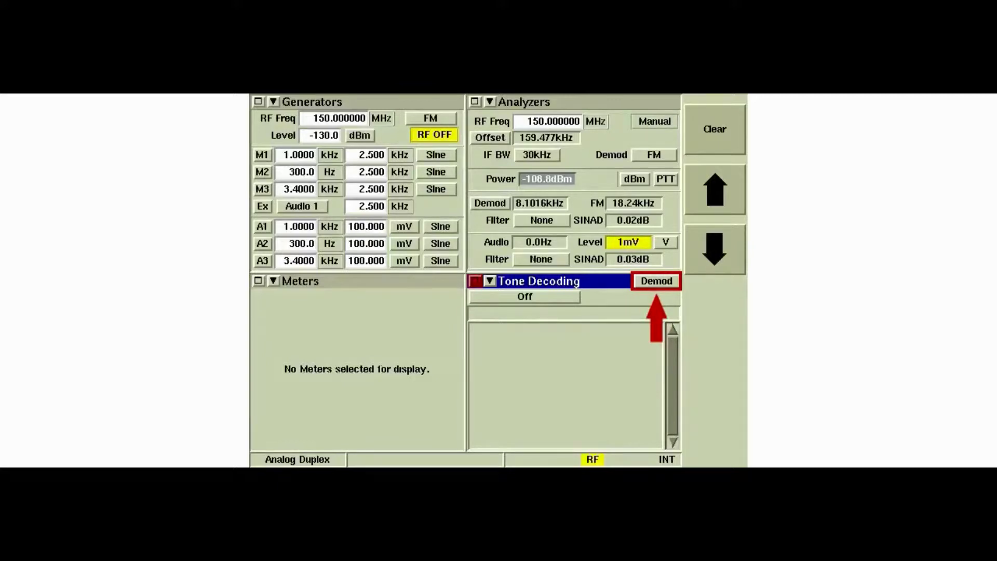
- Examine the Demod source setting and the available decoding types in the Tone Decoding tile
key(Tab)
key(Tab)
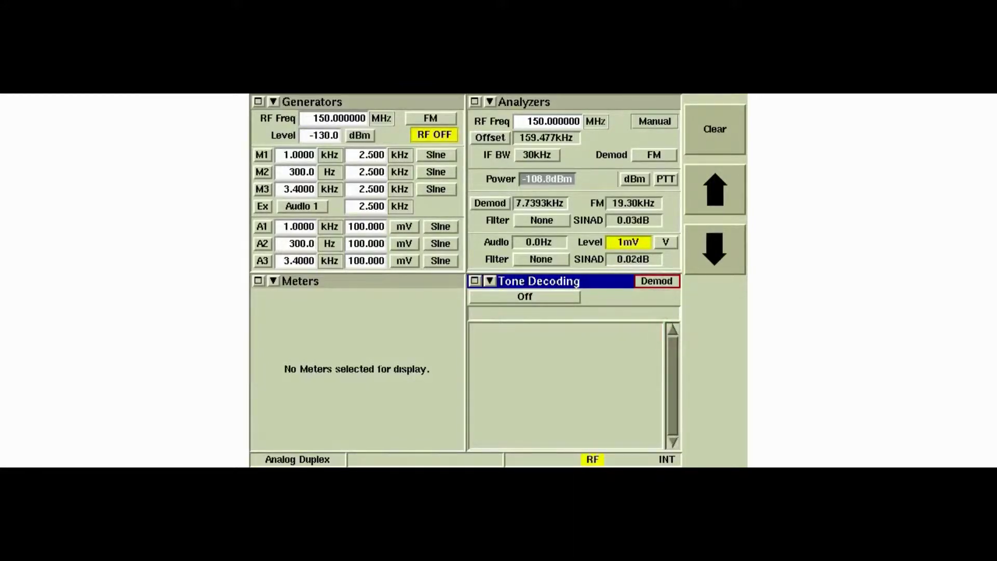
key(Return)
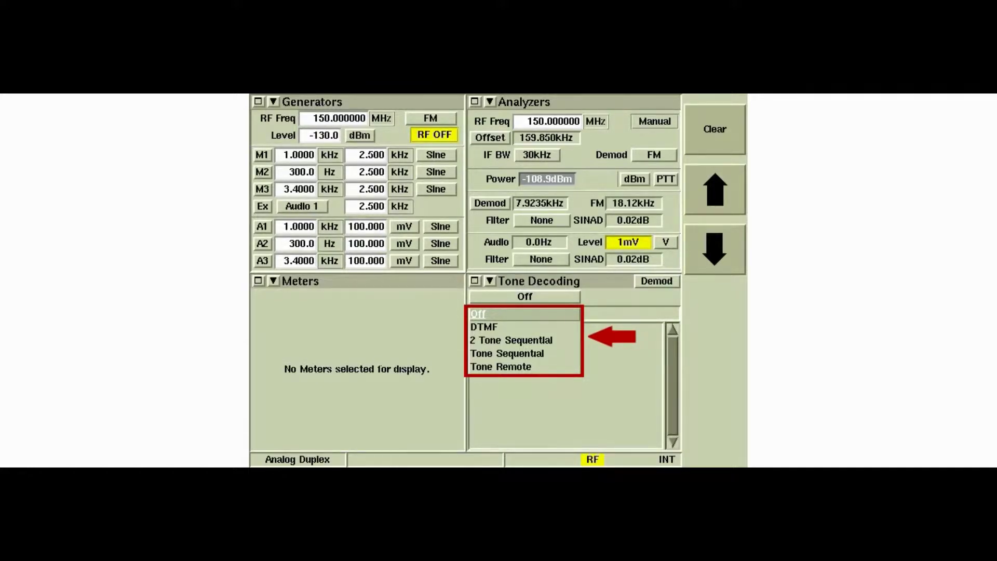
key(Escape)
- Examine the DCS and DCSINV choices for the Demod meter in the Analyzers tile and the Tone Decoding type in DMR mode
key(Tab)
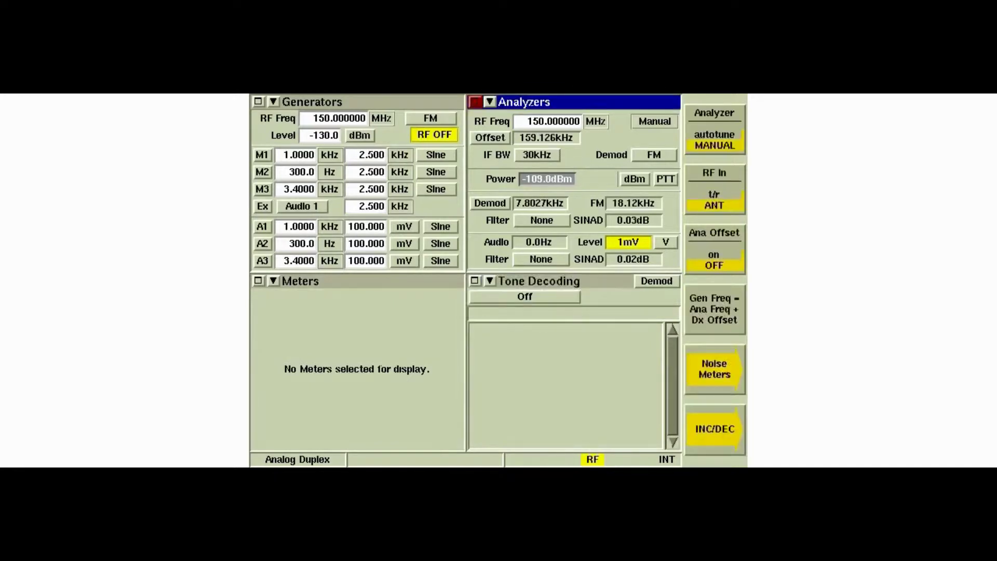
key(Down)
key(Down)
key(Return)
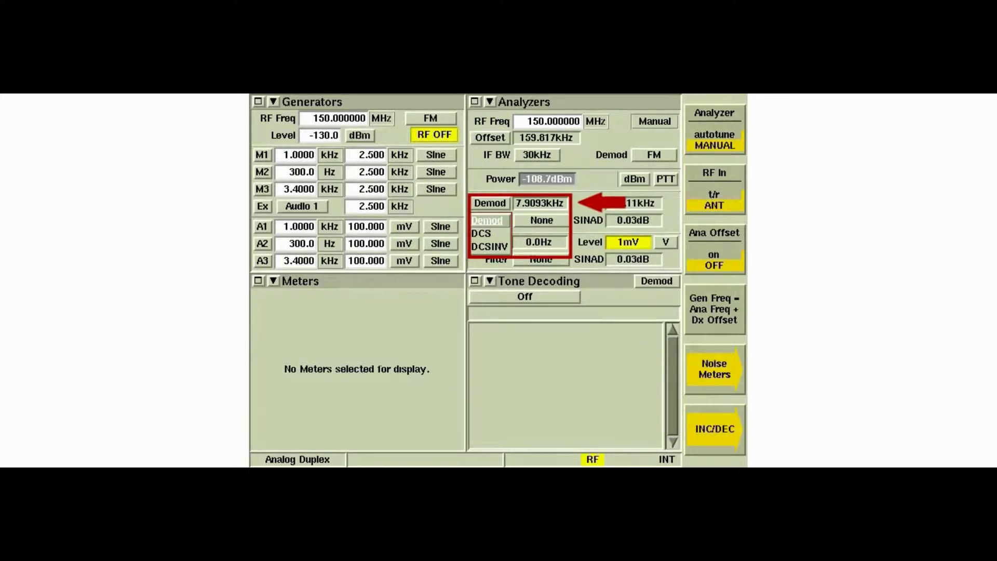
key(Down)
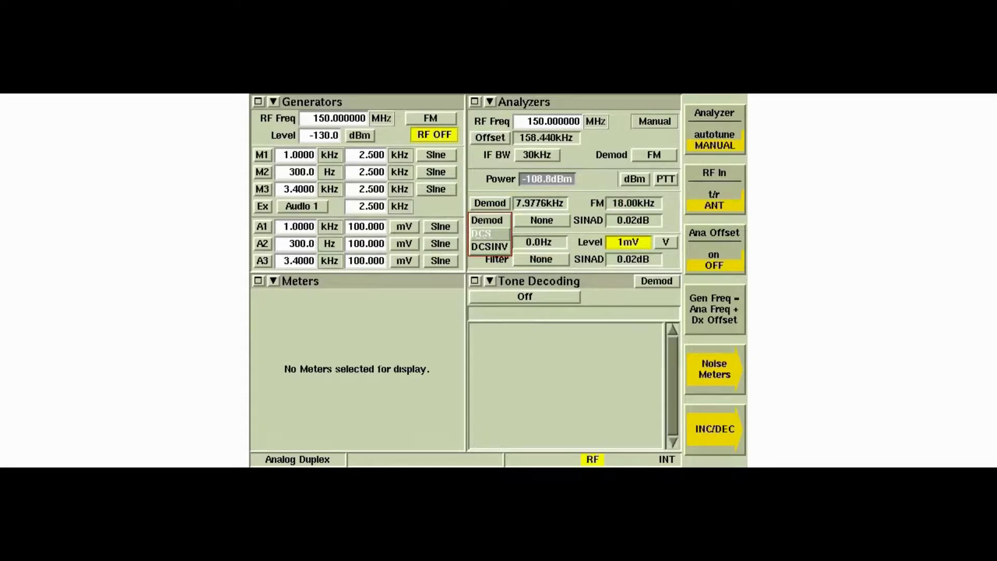
key(Down)
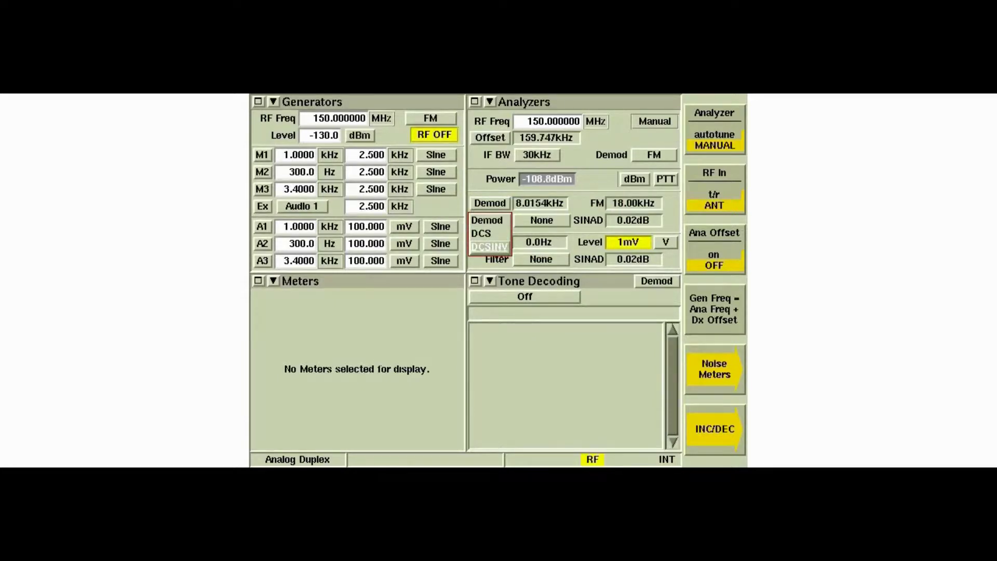
key(Escape)
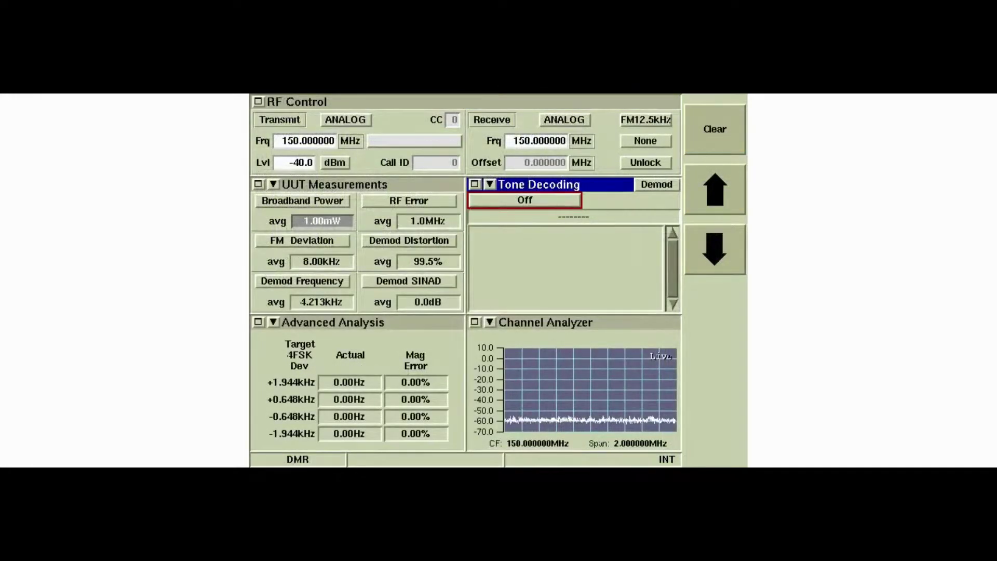
key(Return)
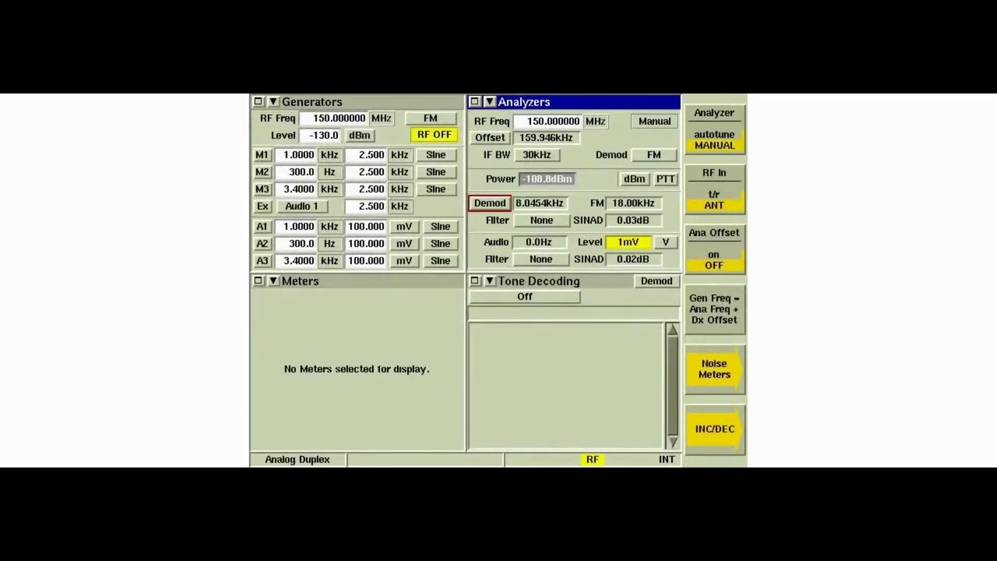
- Replace the empty Meters tile with the Tone Encoding tile
key(Tab)
key(Right)
key(Return)
key(Down)
key(Down)
key(Down)
key(Down)
key(Down)
key(Down)
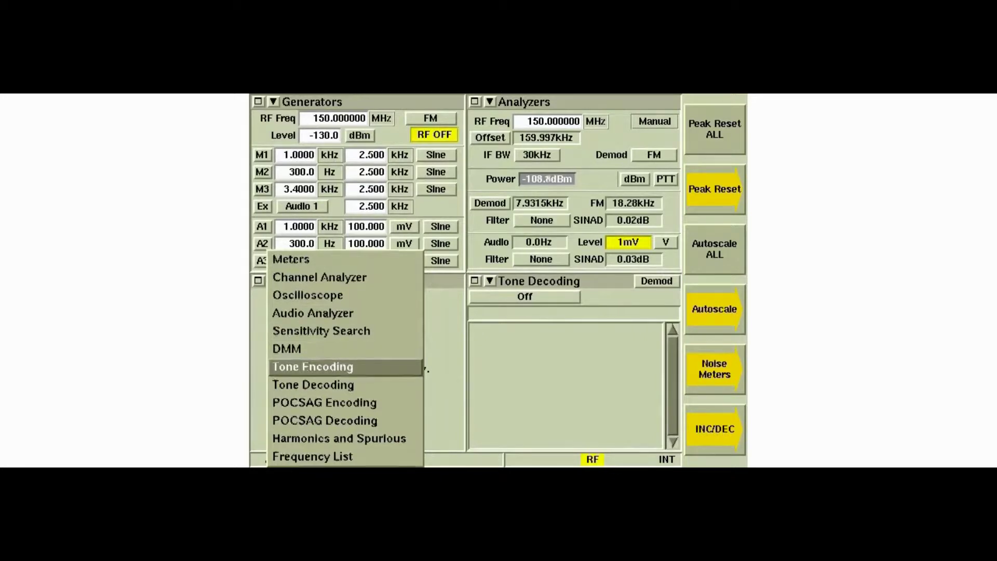
key(Escape)
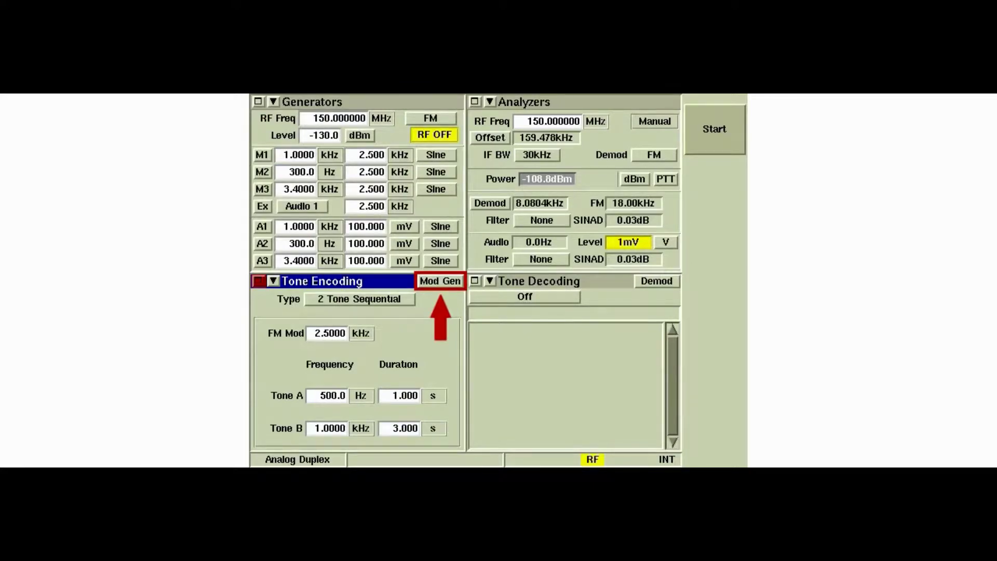
- Switch the Tone Encoding source to Aud Gen
key(Right)
key(Right)
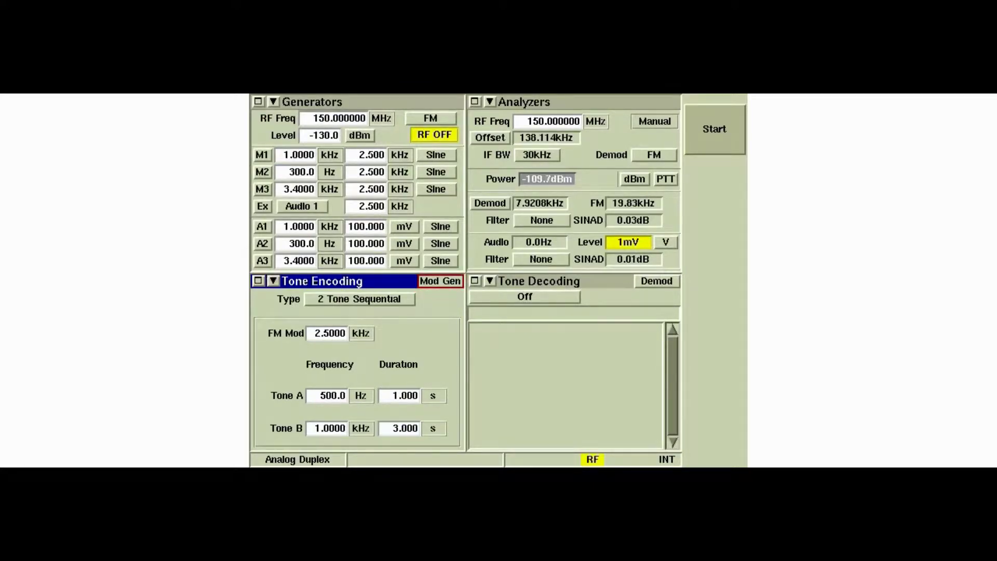
key(Return)
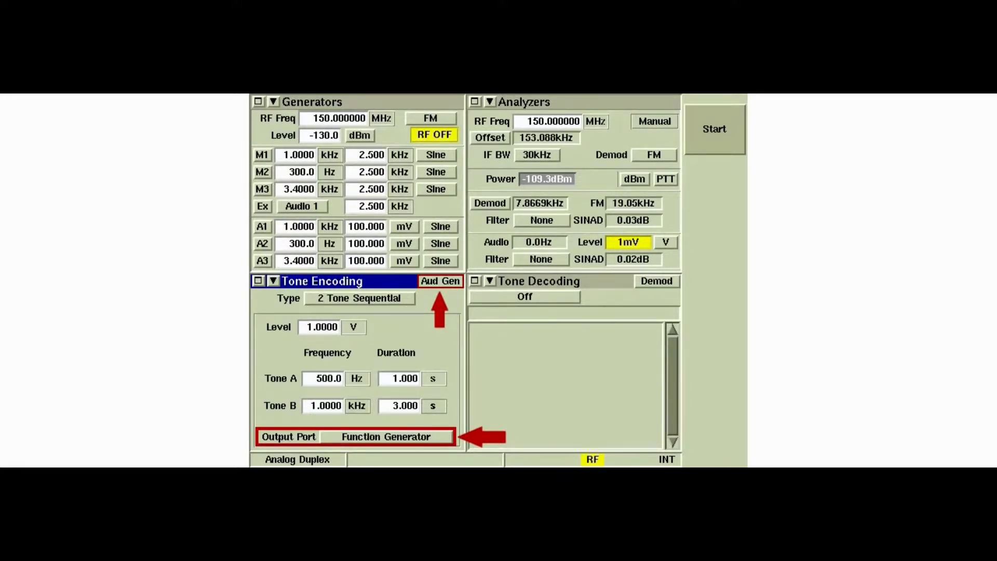
- Examine the output port options for the audio generator in Tone Encoding, keeping Function Generator
key(Down)
key(Down)
key(Down)
key(Tab)
key(Tab)
key(Return)
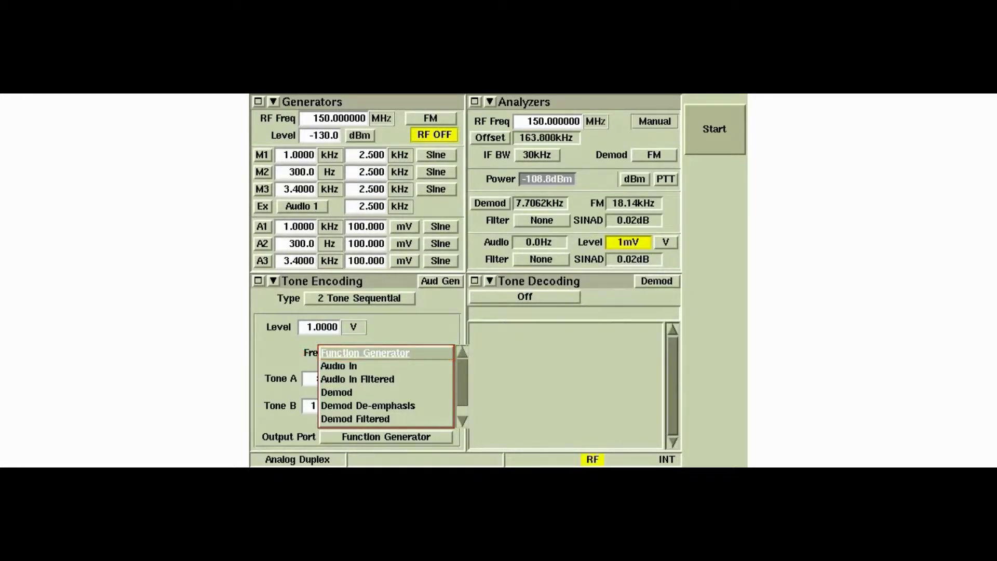
key(Return)
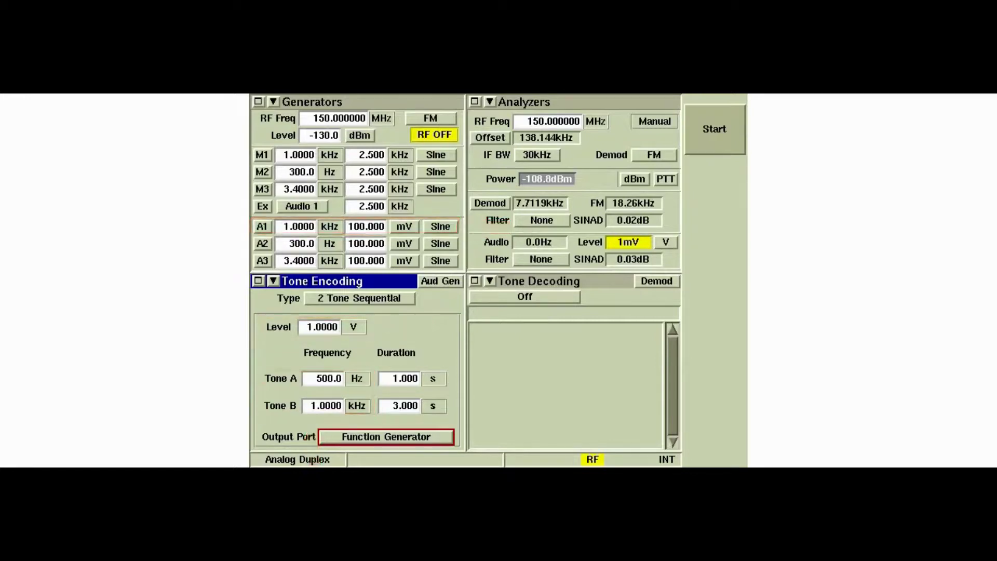
- Return the Tone Encoding source to Mod Gen
key(Return)
key(Up)
key(Return)
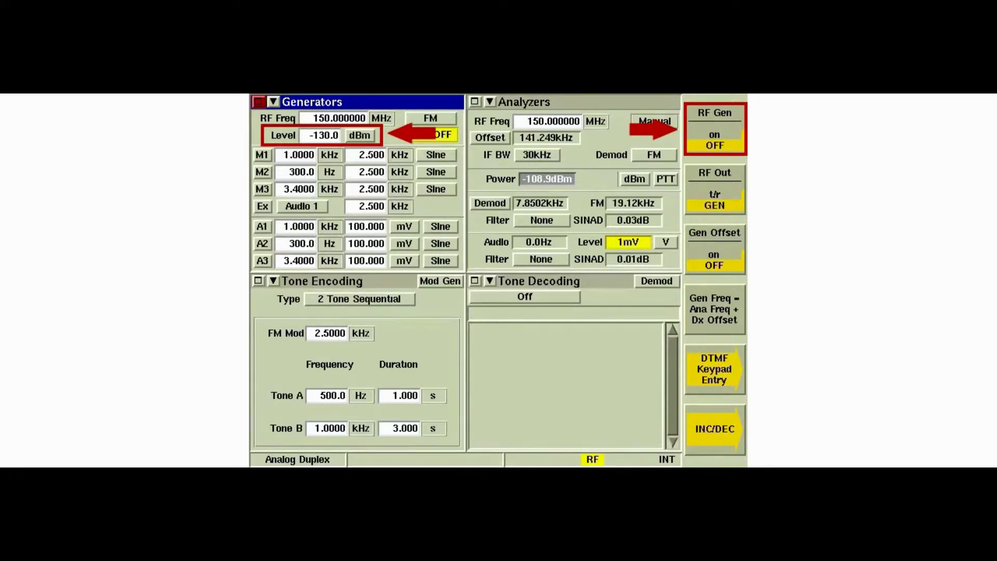
- Set the RF generator level to -47 dBm and turn the RF generator on
key(Tab)
key(Tab)
key(Tab)
text(-47)
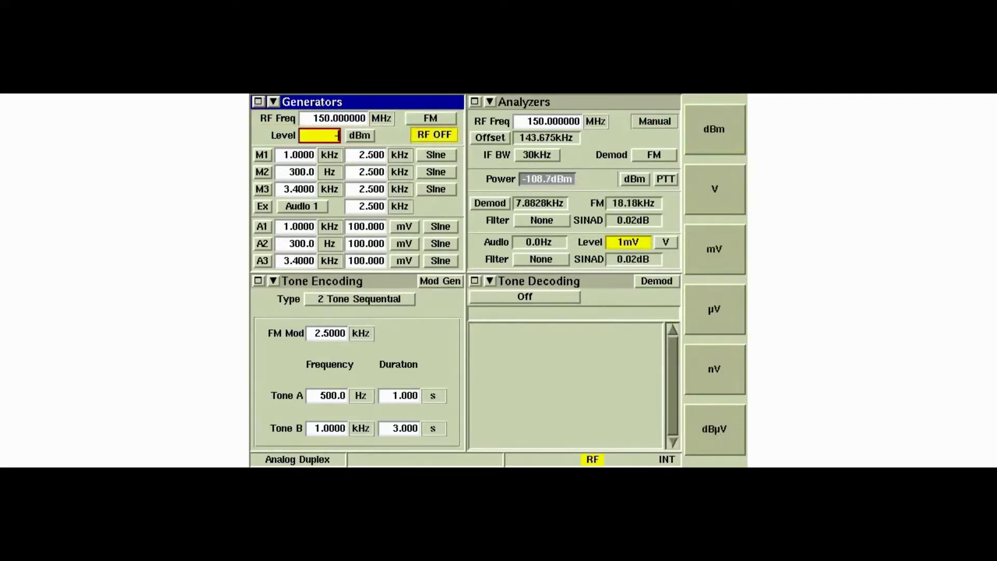
key(Return)
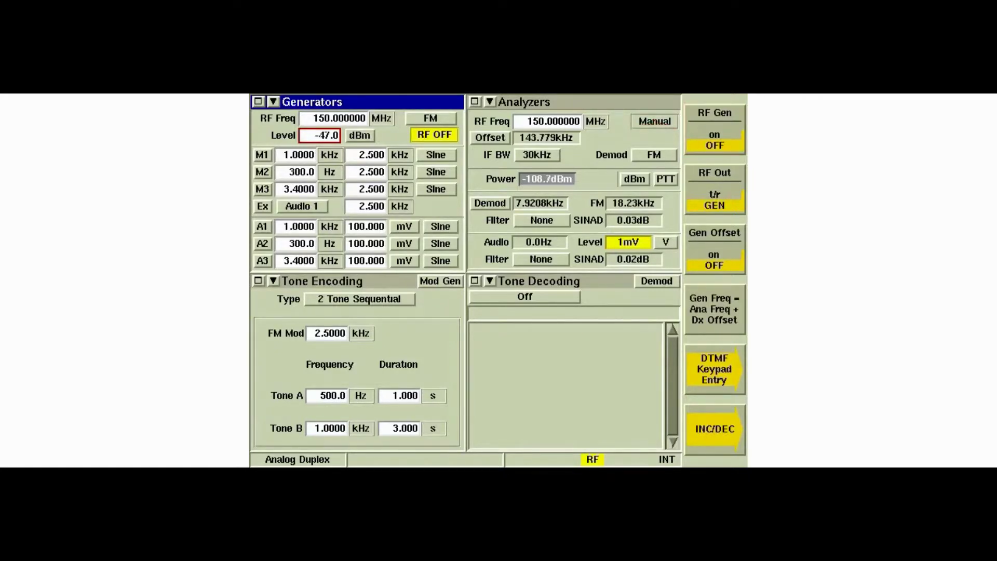
key(F1)
- Set the Tone Decoding type to 2 Tone Sequential
key(Tab)
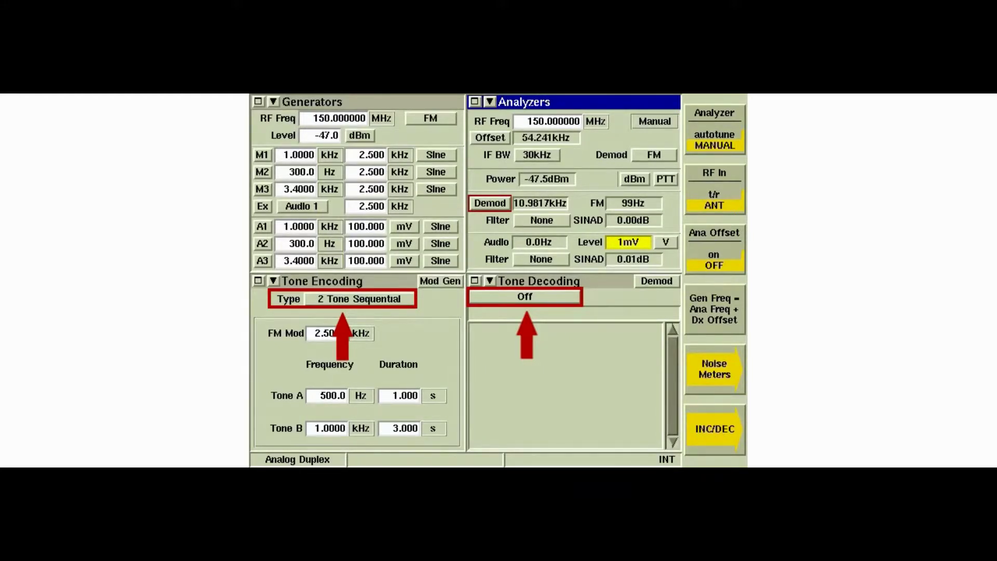
key(Tab)
key(Tab)
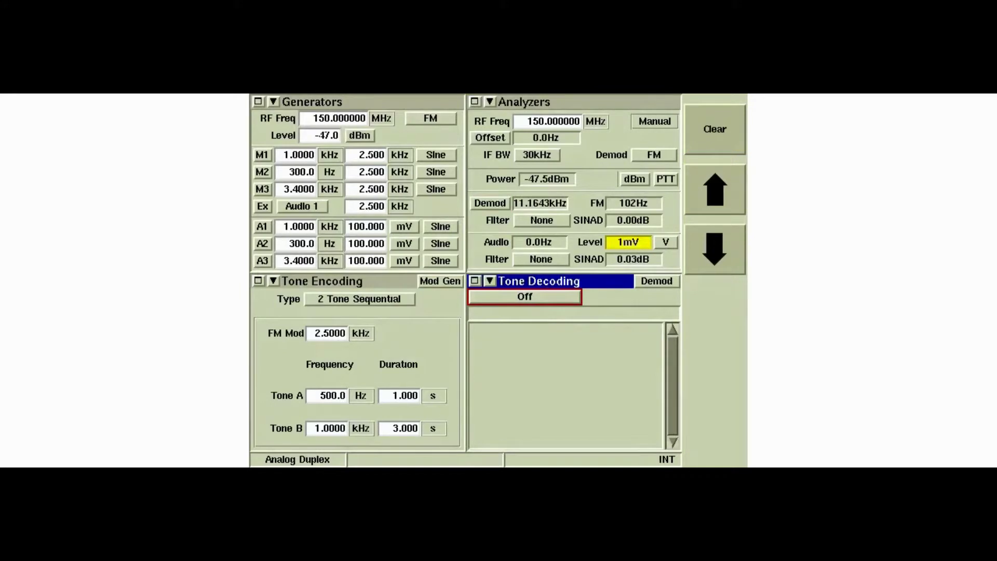
key(Return)
key(Down)
key(Down)
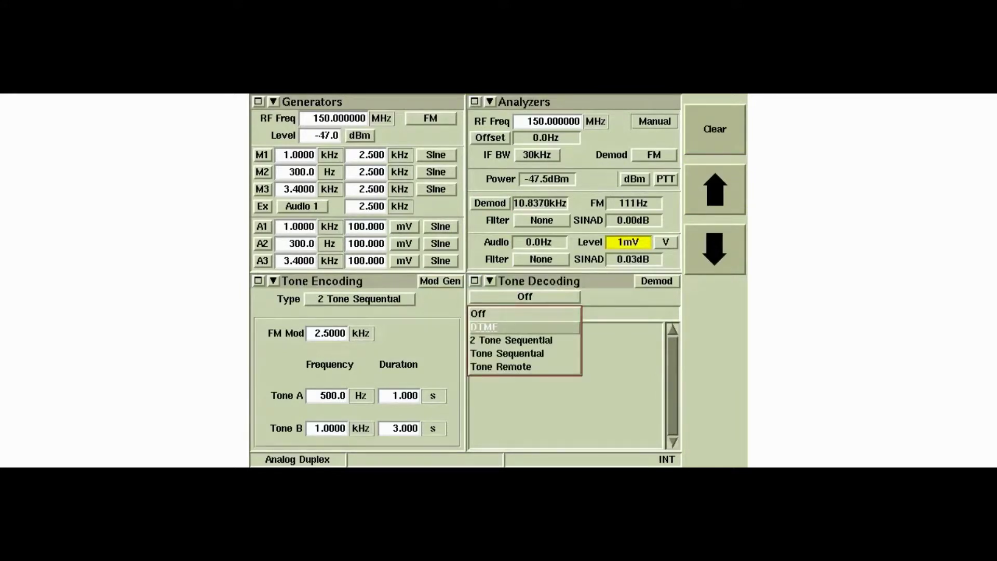
key(Return)
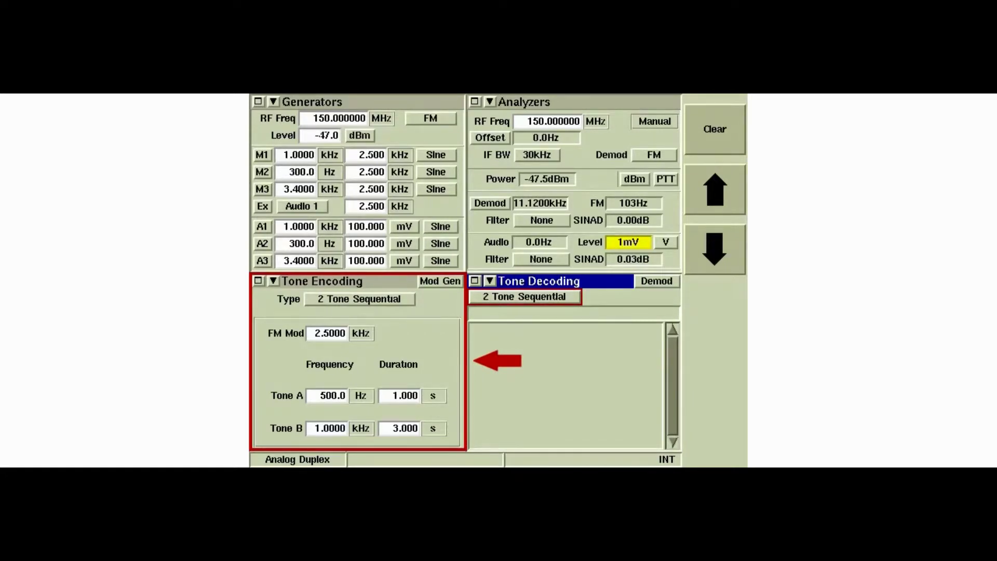
- Start sending the 2 Tone Sequential signal from the Tone Encoding tile
key(Tab)
key(Tab)
key(Tab)
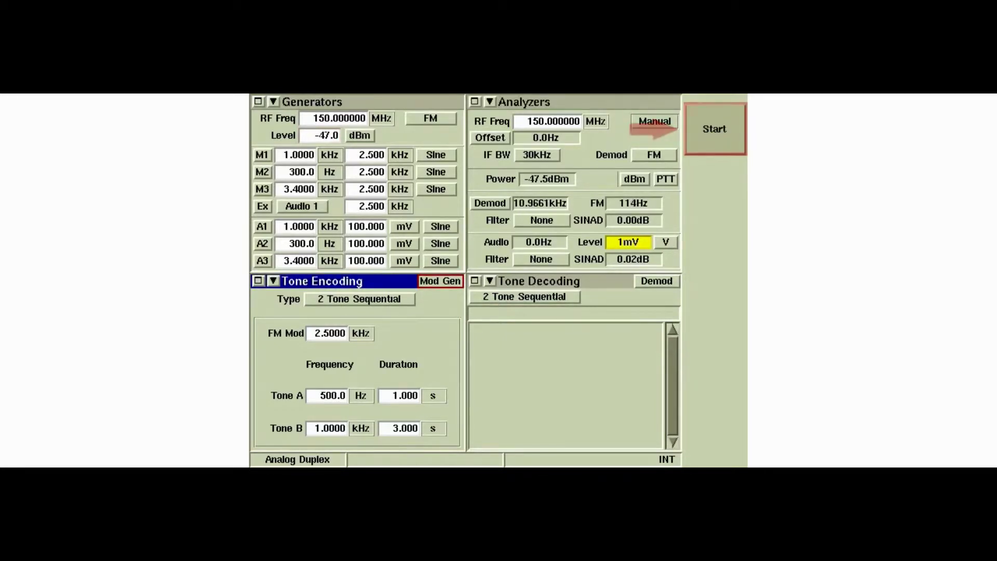
key(F1)
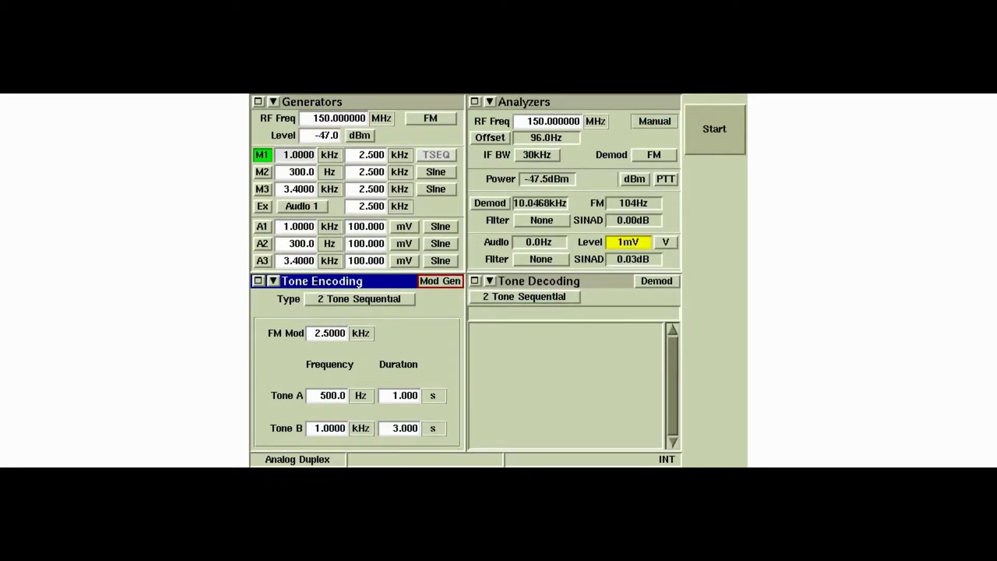
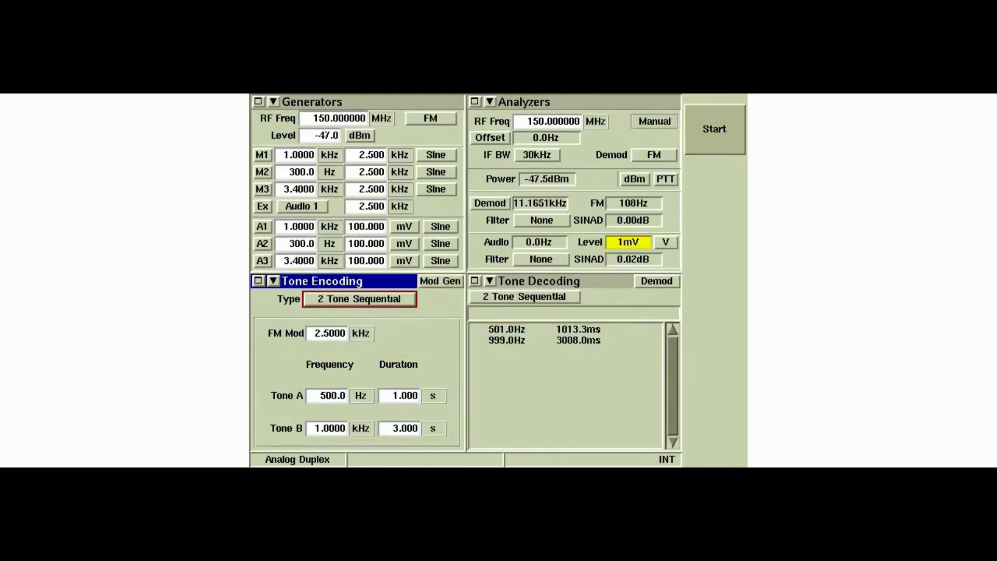
- Change both the Tone Encoding type and the Tone Decoding type to Tone Sequential
key(Return)
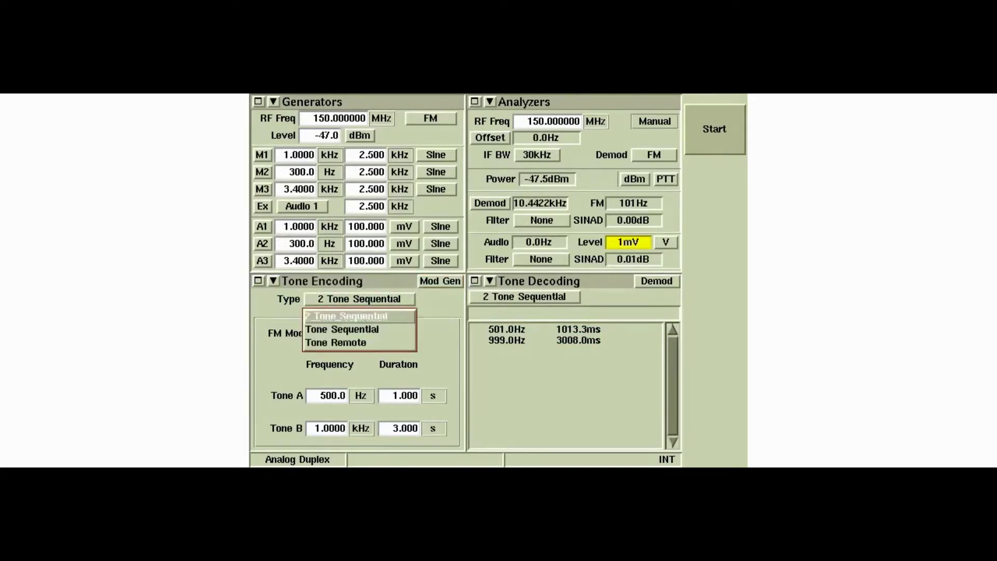
key(Down)
key(Return)
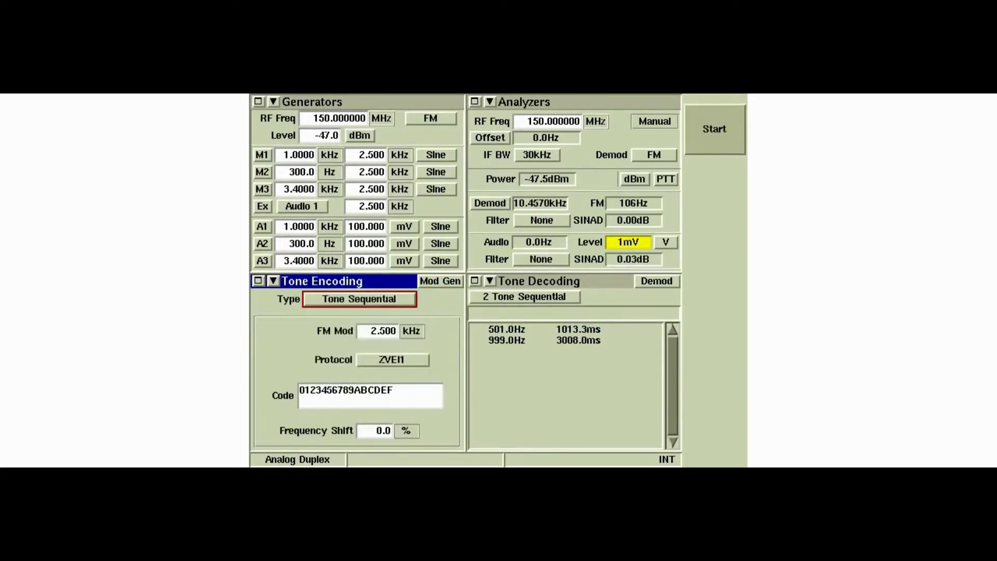
key(Tab)
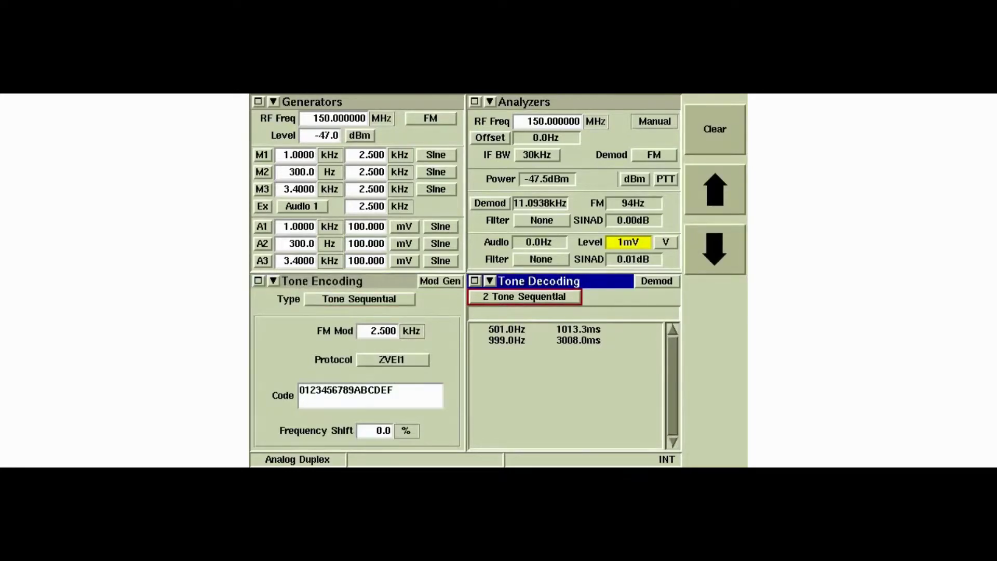
key(Return)
key(Down)
key(Return)
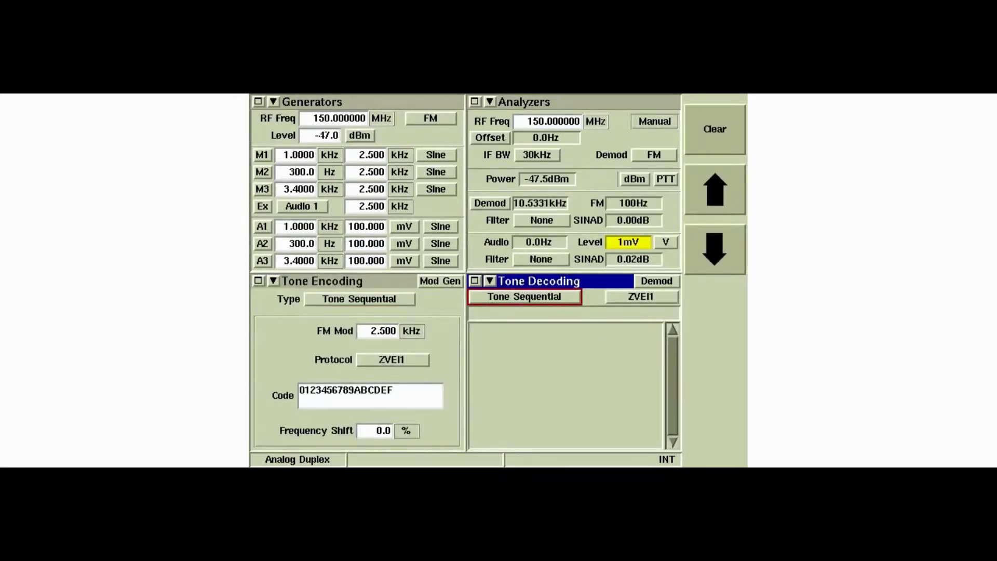
- Start sending the Tone Sequential code from the Tone Encoding tile
key(Tab)
key(Tab)
key(Tab)
key(F1)
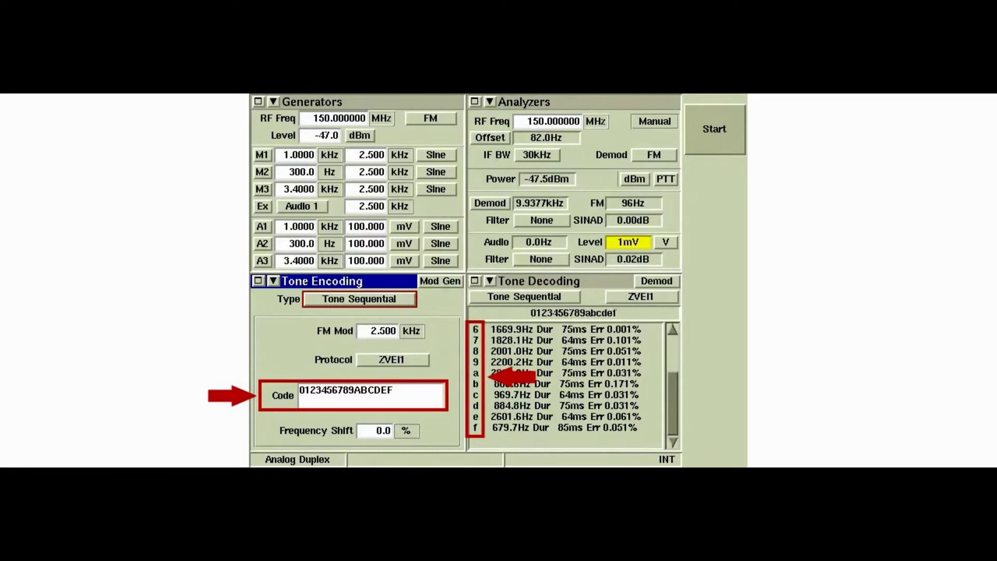
- Maximize the Tone Decoding tile to examine the full list of decoded tones, and restore it to its tile size
key(Tab)
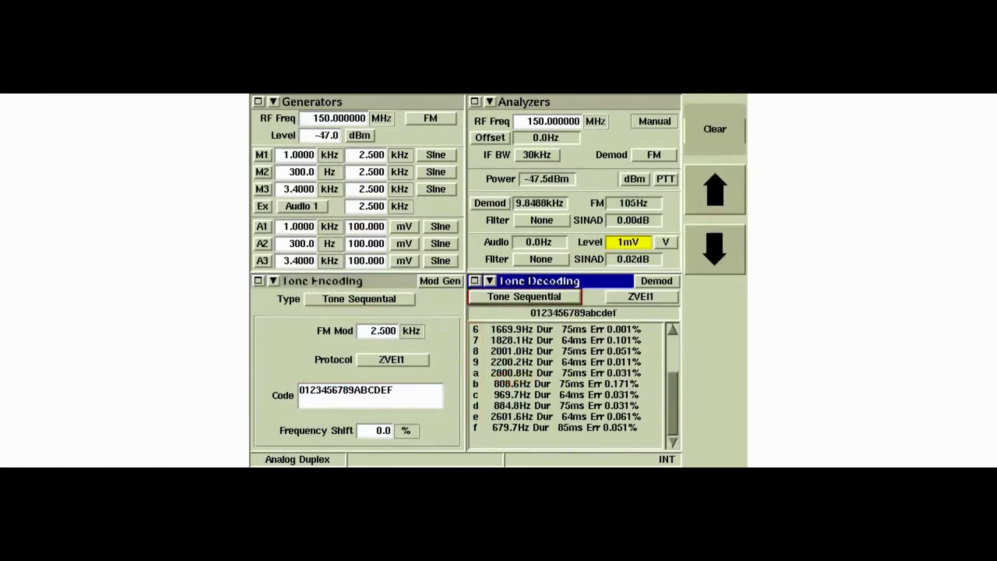
key(Up)
key(Left)
key(Left)
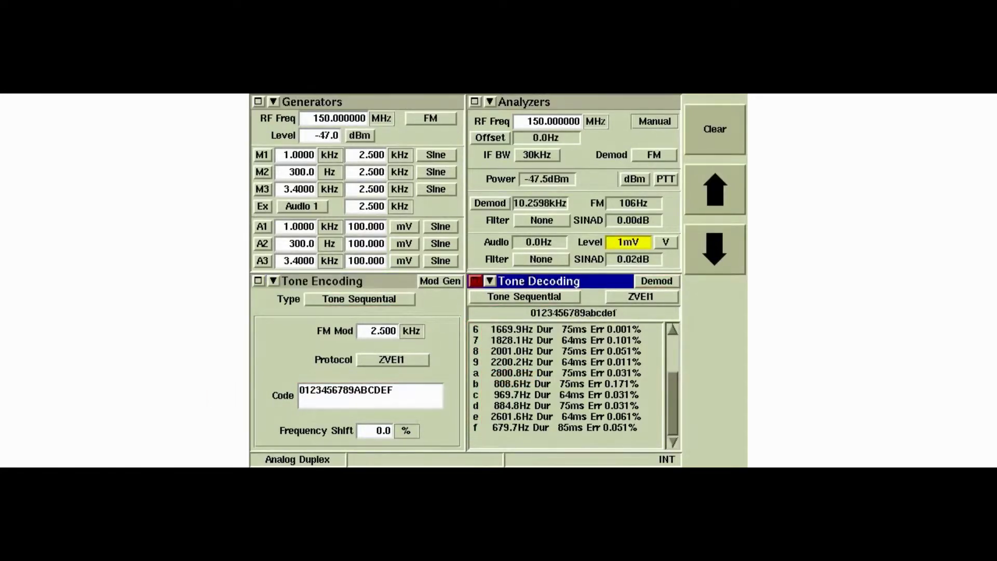
key(Return)
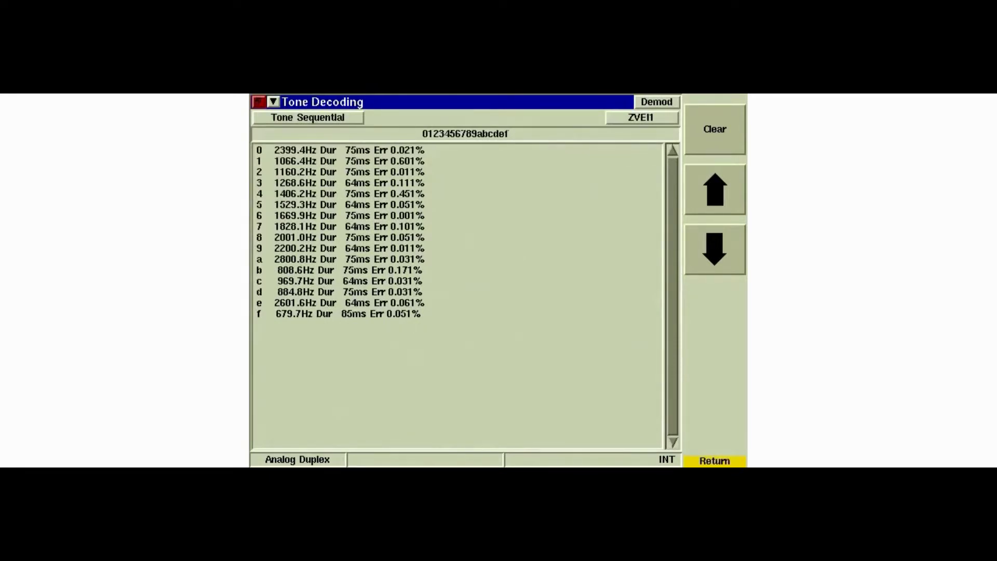
key(Return)
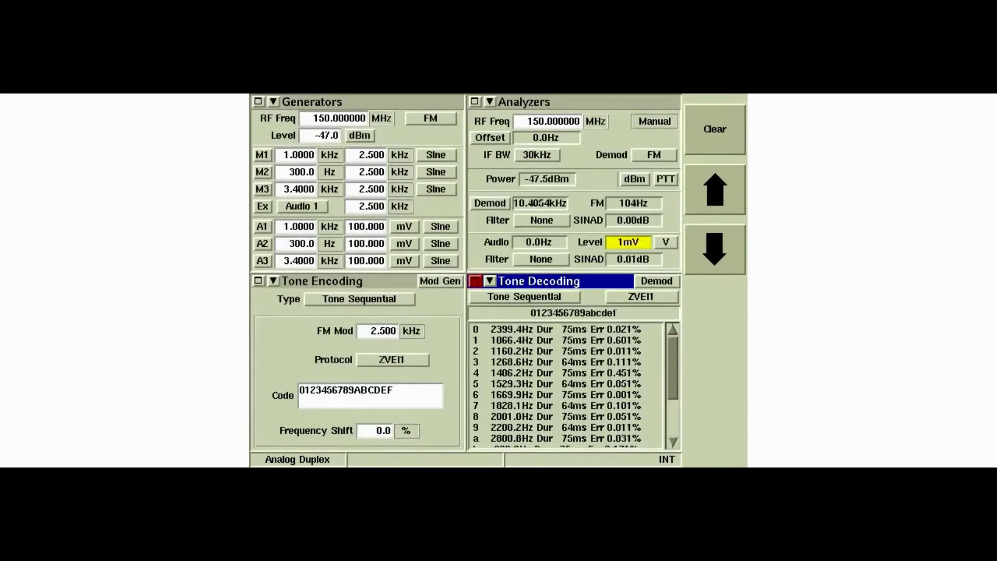
- Send the Tone Sequential code two more times from the Tone Encoding tile
key(Tab)
key(Tab)
key(Tab)
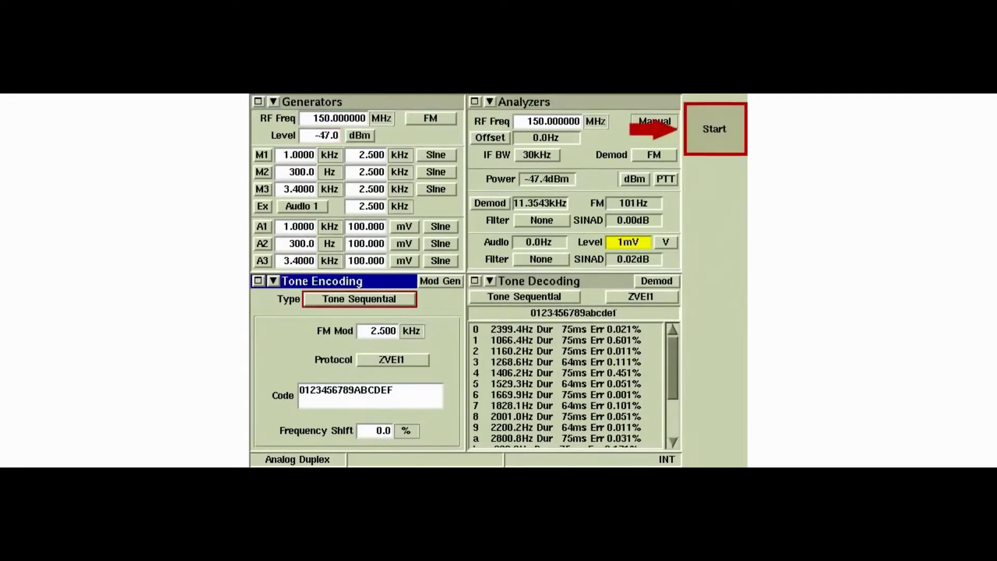
key(F1)
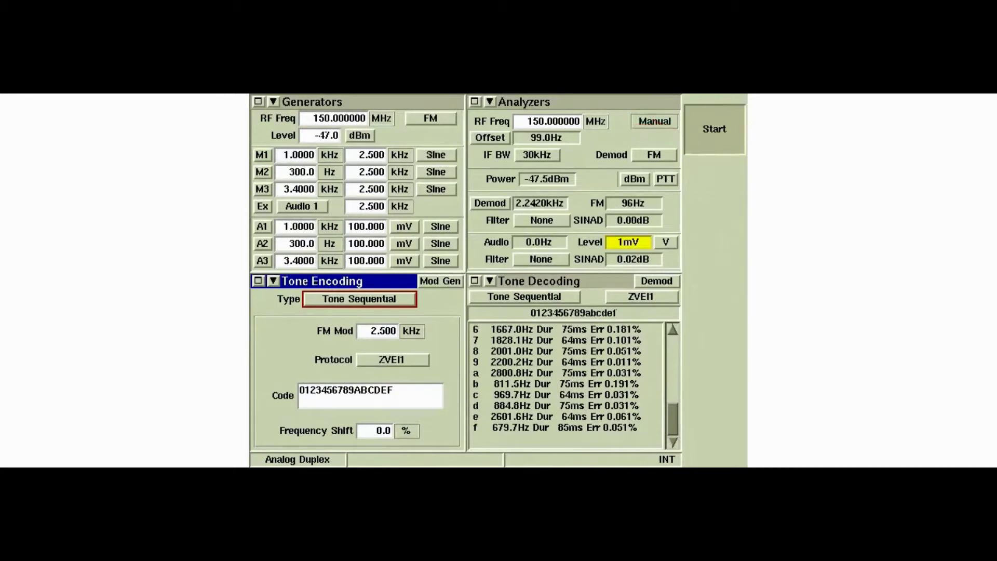
key(F1)
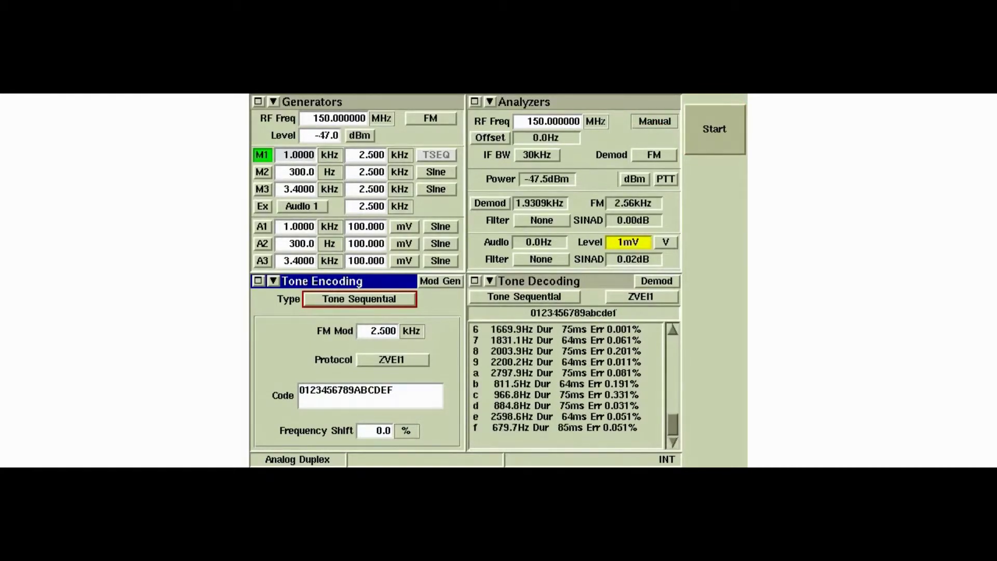
- Maximize the Tone Decoding tile and look through the list of decoded tones from the repeated transmissions
key(Tab)
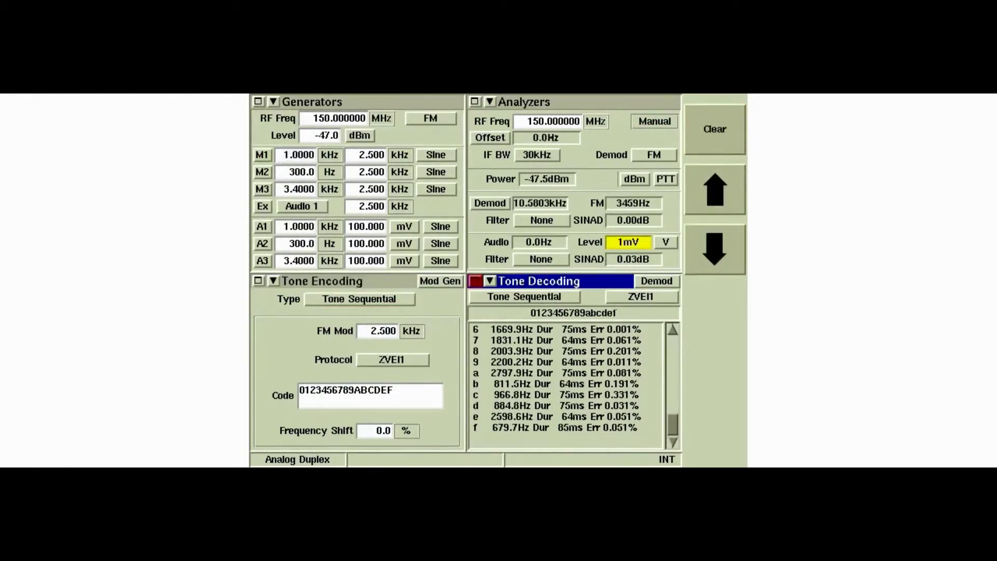
key(Return)
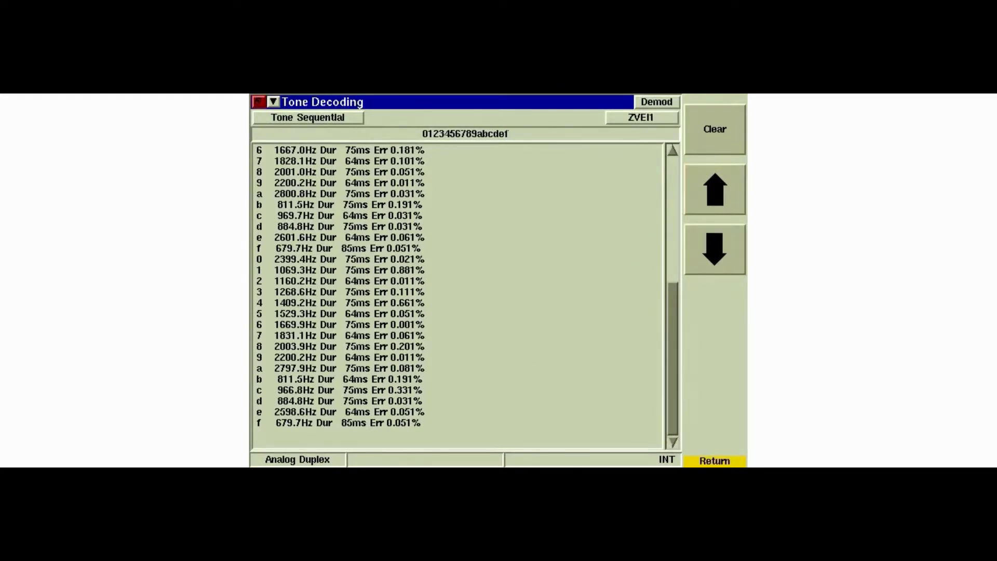
key(Up)
key(Up)
key(Up)
key(Up)
key(Up)
key(Up)
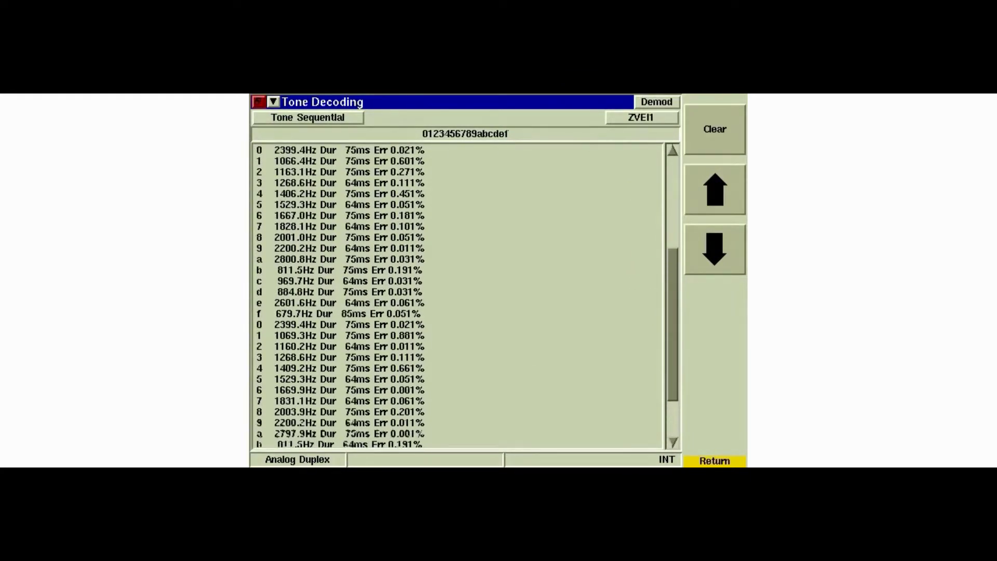
key(Up)
key(Up)
key(Up)
key(Up)
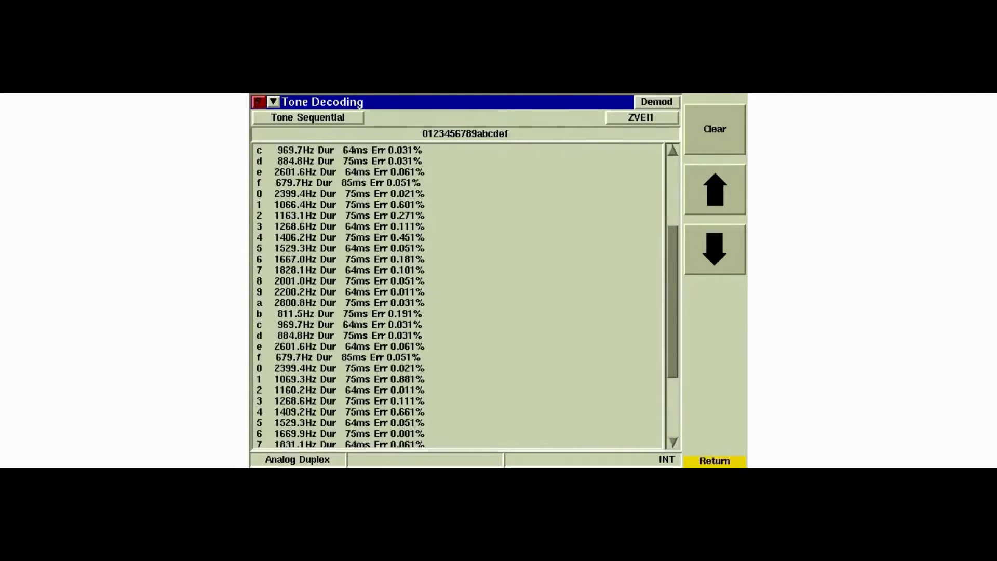
key(Down)
key(Down)
key(Down)
key(Down)
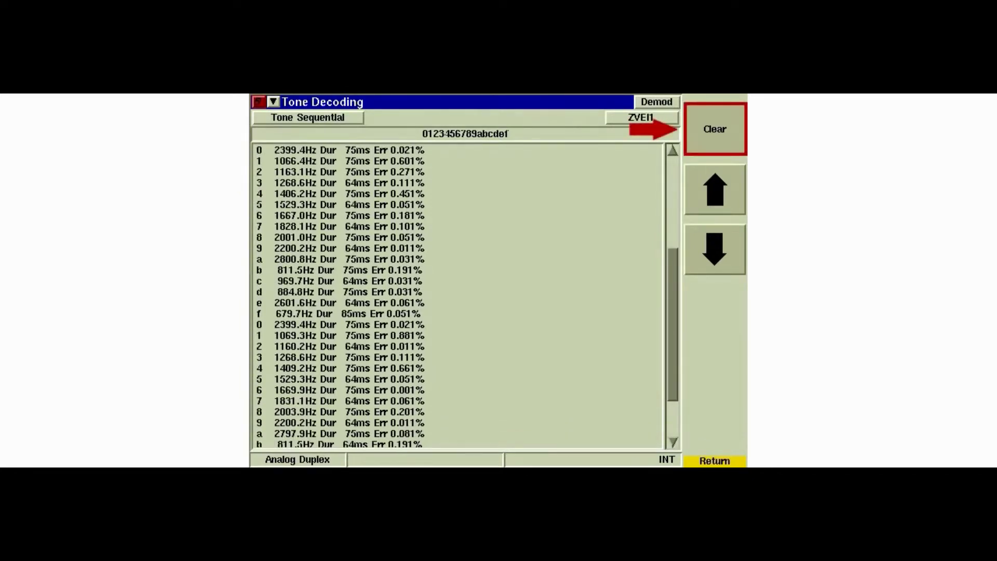
- Clear all decoded tones and restore the Tone Decoding display to its tile size
click(716, 129)
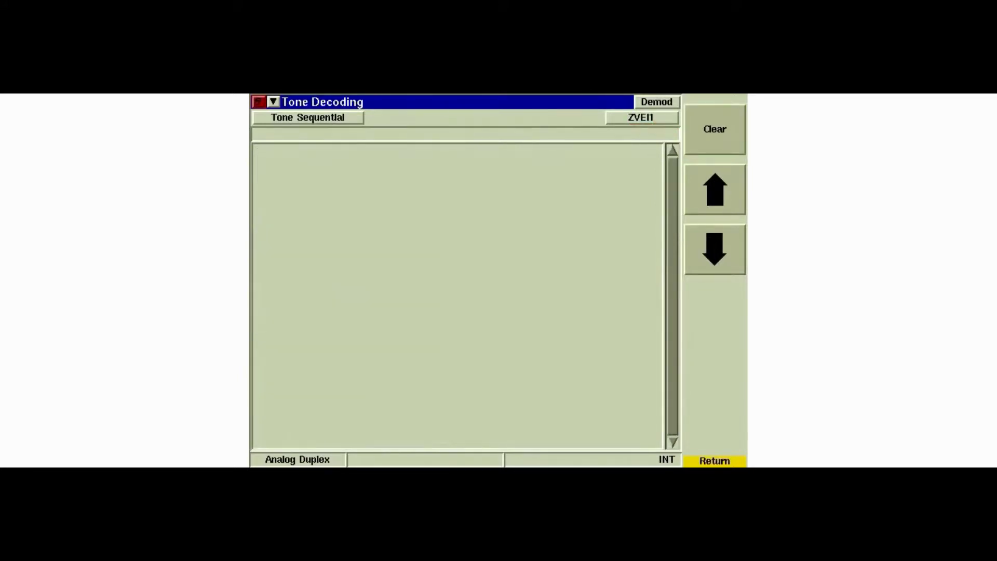
key(Return)
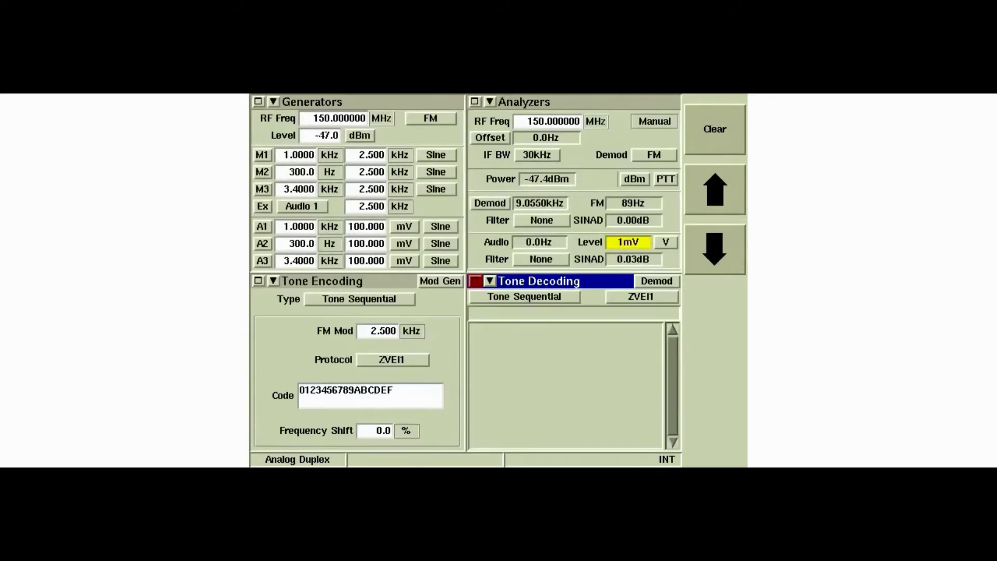
- Change the Tone Encoding type to Tone Remote
key(Tab)
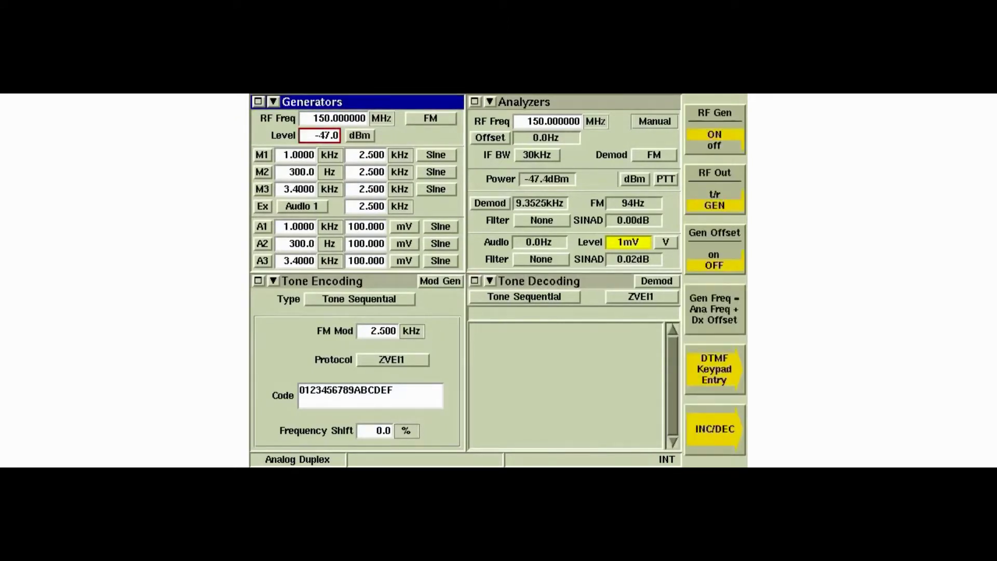
key(Tab)
key(Tab)
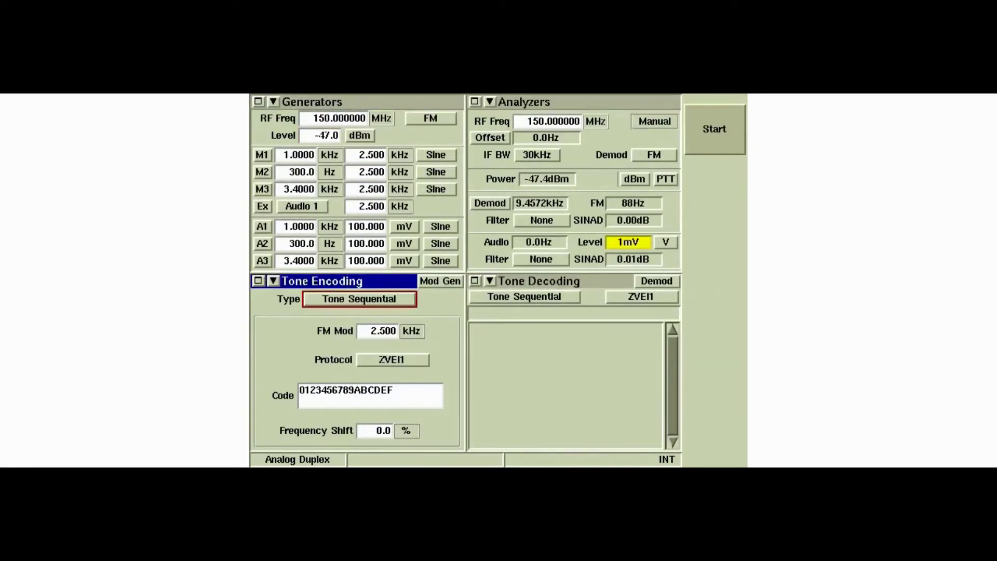
key(Return)
key(Down)
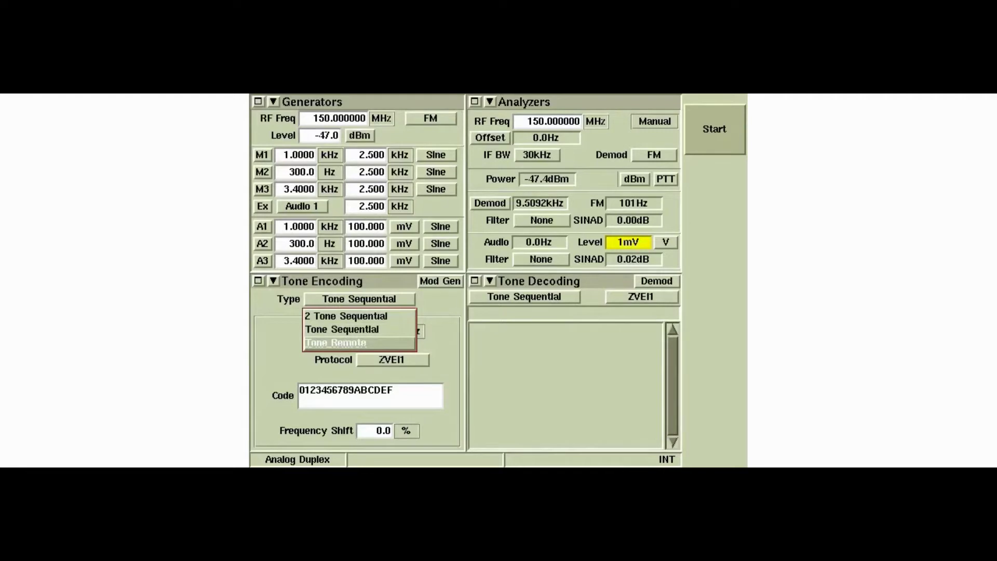
key(Return)
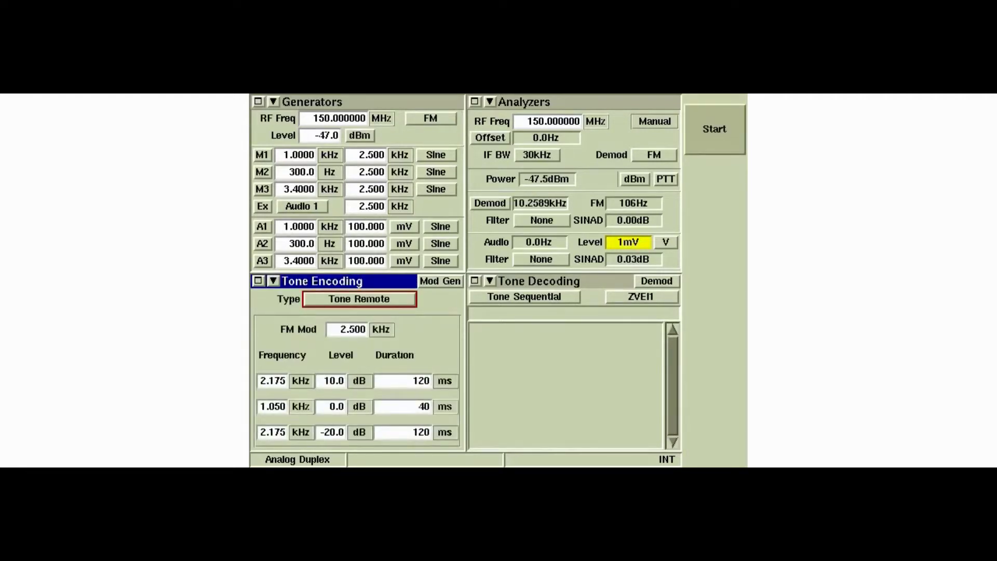
- Change the Tone Decoding type to Tone Remote
key(Tab)
key(Tab)
key(Tab)
key(Tab)
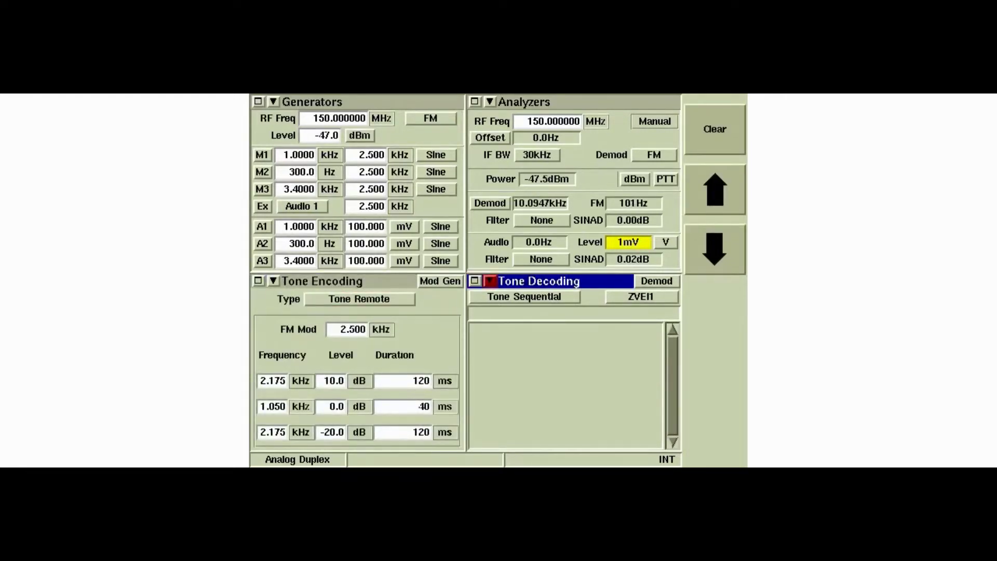
key(Return)
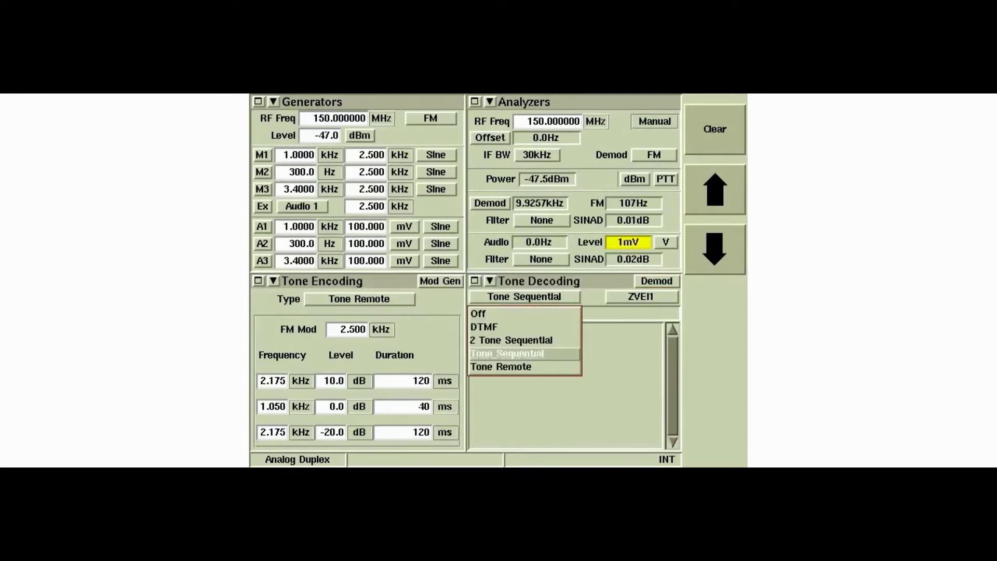
key(Down)
key(Return)
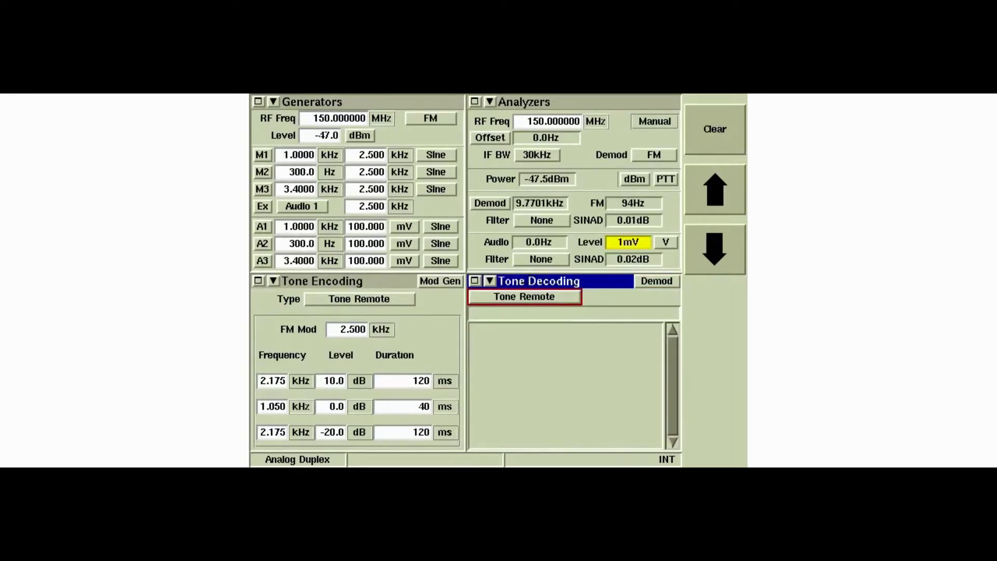
- Start sending the Tone Remote signal from the Tone Encoding tile
key(Tab)
key(Tab)
key(Tab)
key(Tab)
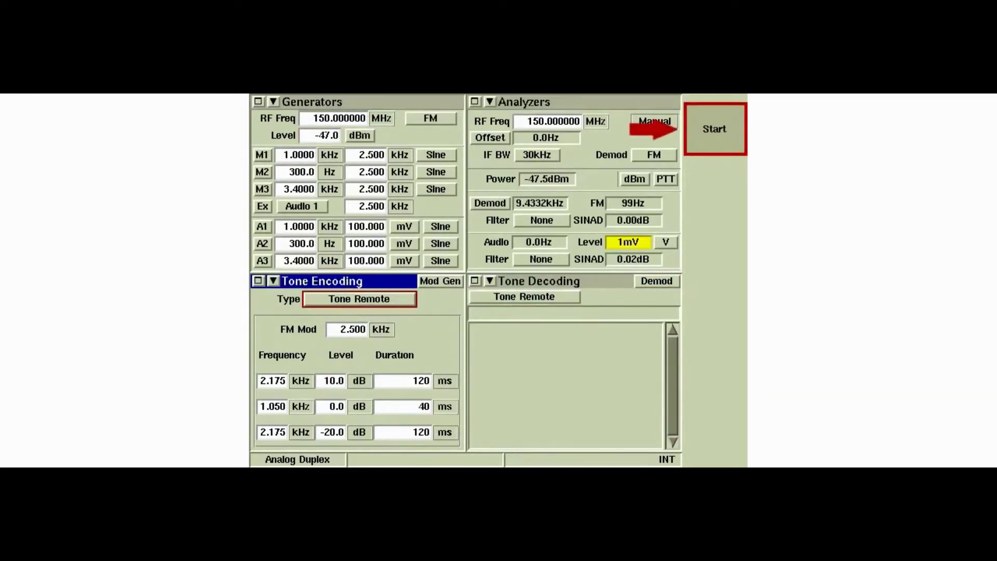
key(F1)
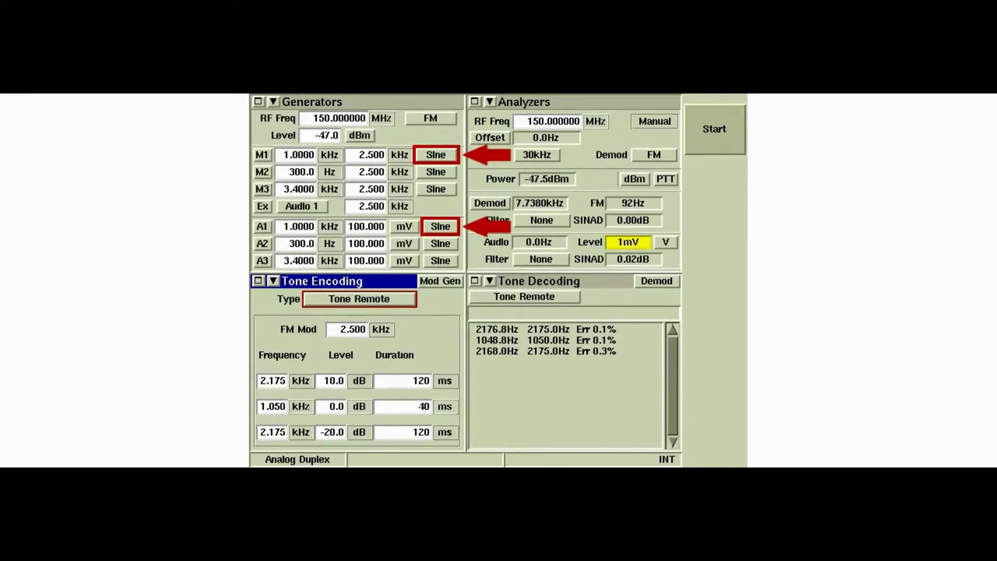
- Turn on modulation source M1 in the Generators tile
key(Tab)
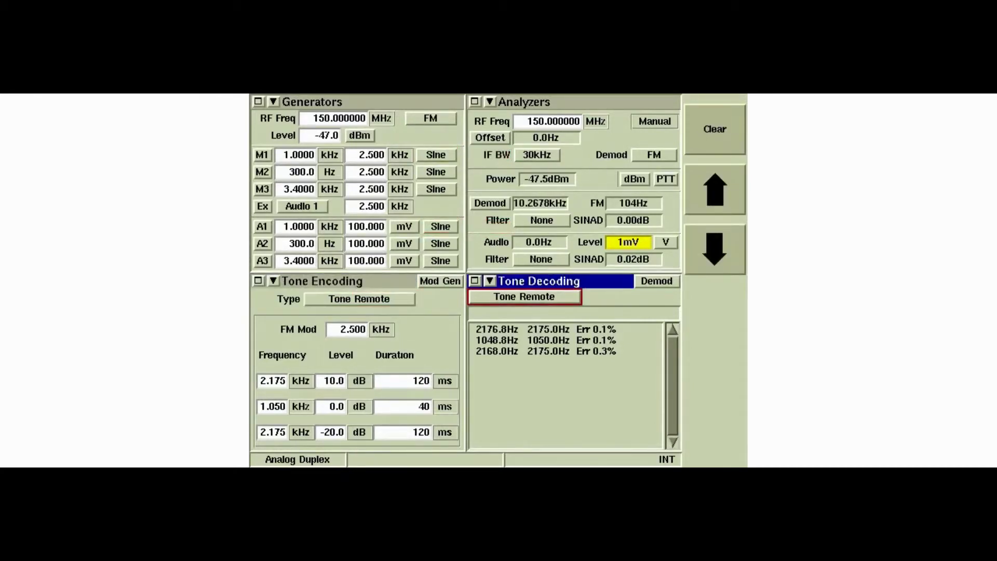
key(Tab)
key(Right)
key(Down)
key(Left)
key(Left)
key(Return)
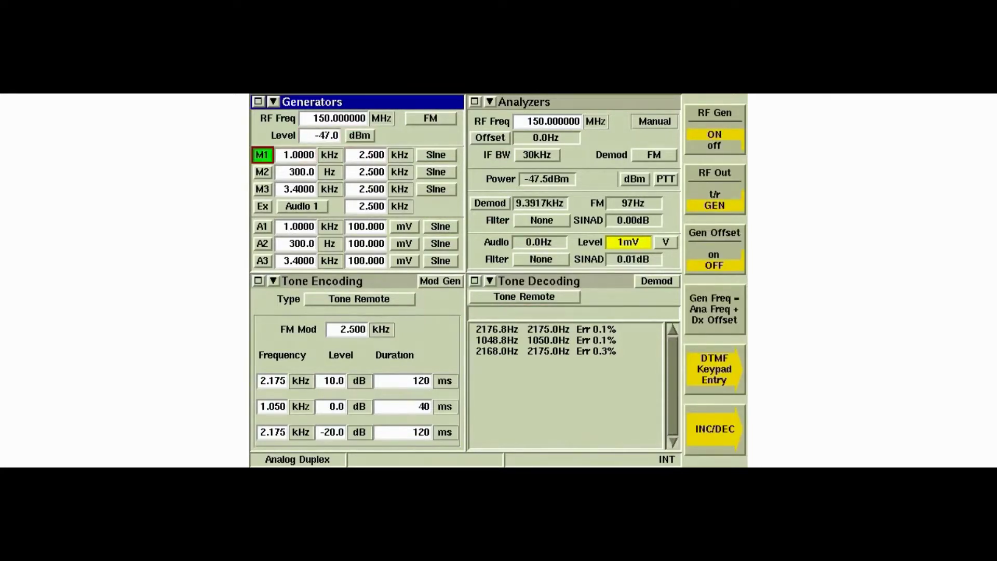
- Change the waveform of modulation source M1 from Sine to DCS in the Generators tile
key(Right)
key(Right)
key(Right)
key(Return)
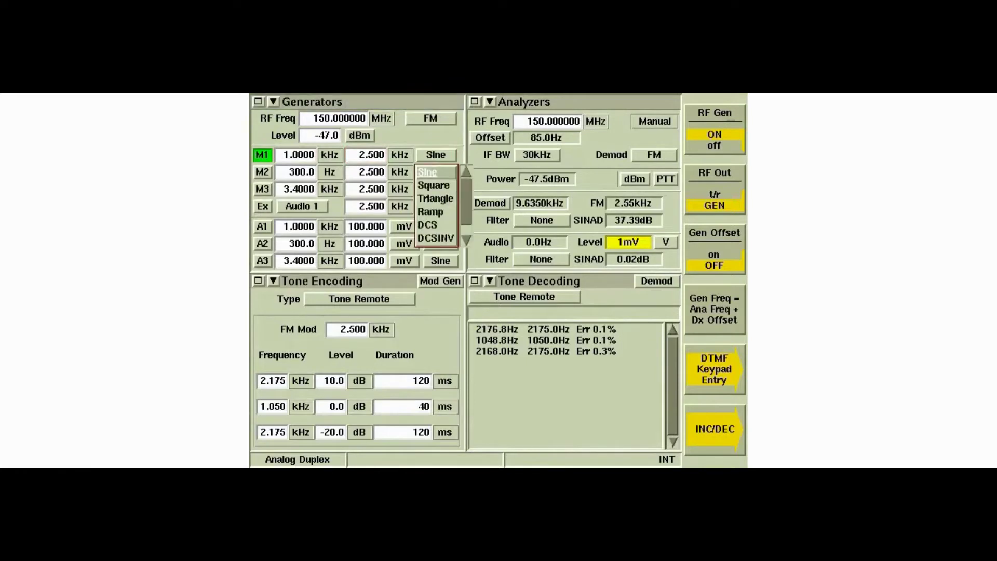
key(Down)
key(Down)
key(Down)
key(Down)
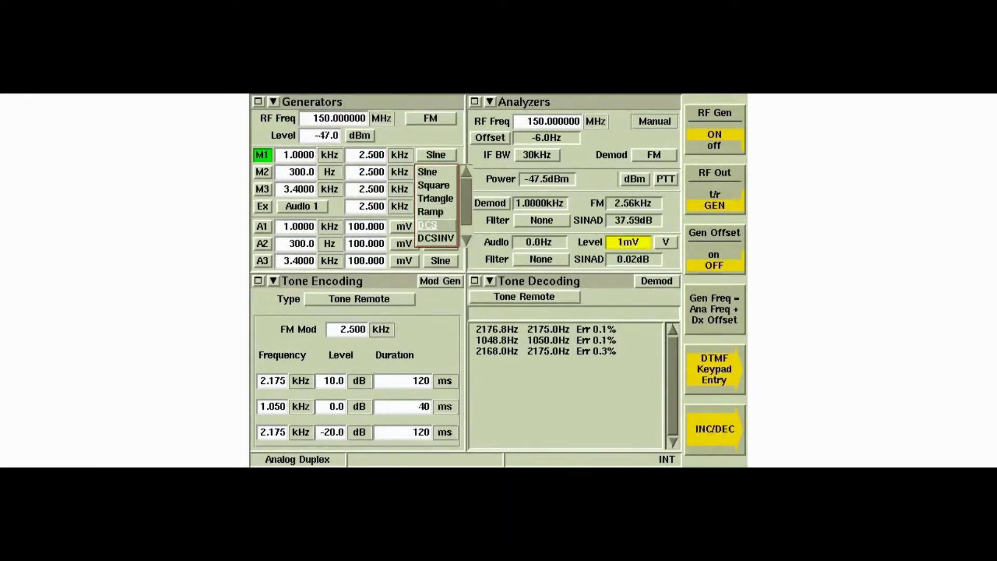
key(Return)
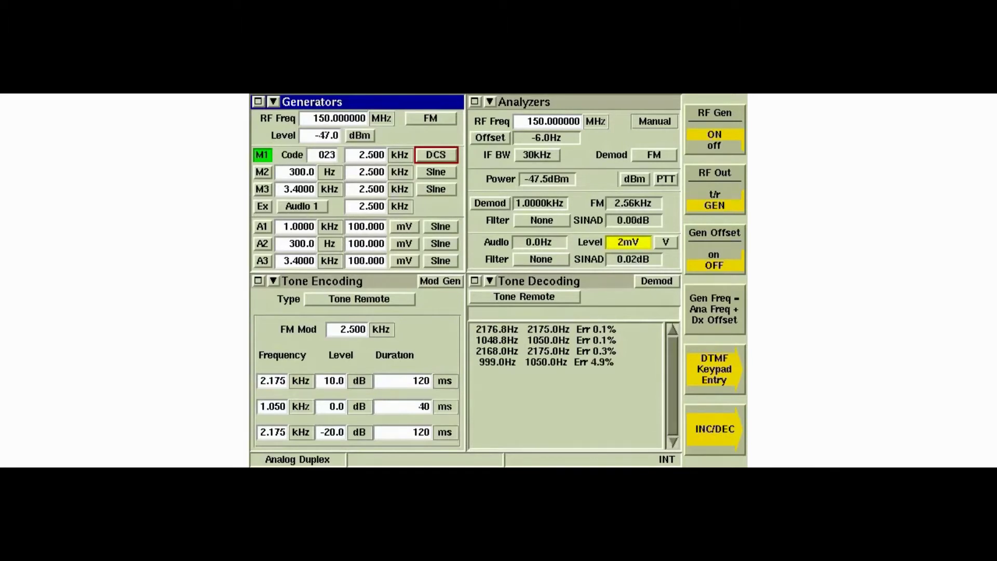
- Switch the Demod reading in the Analyzers tile to DCS to decode the transmitted code
key(Tab)
key(Down)
key(Down)
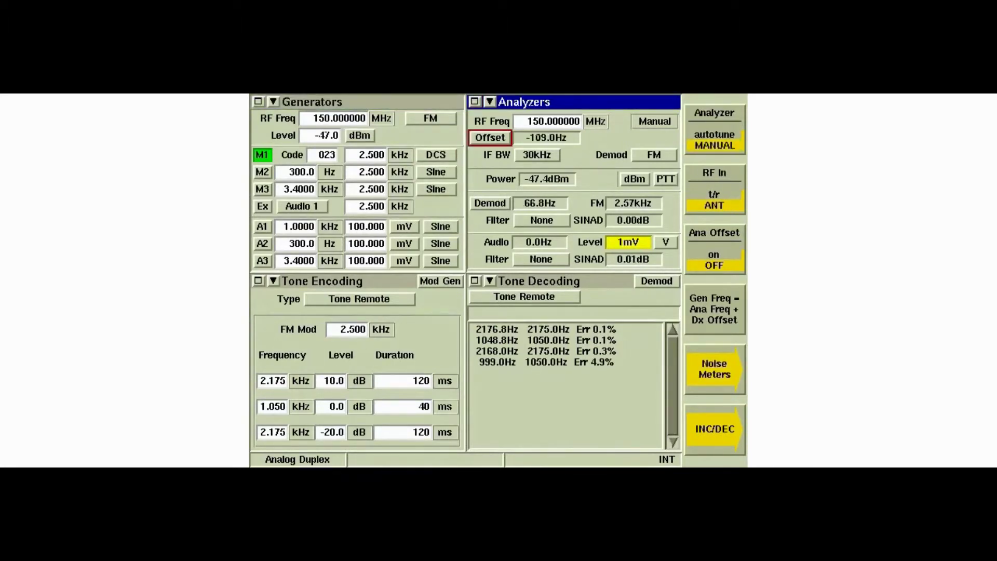
key(Return)
key(Down)
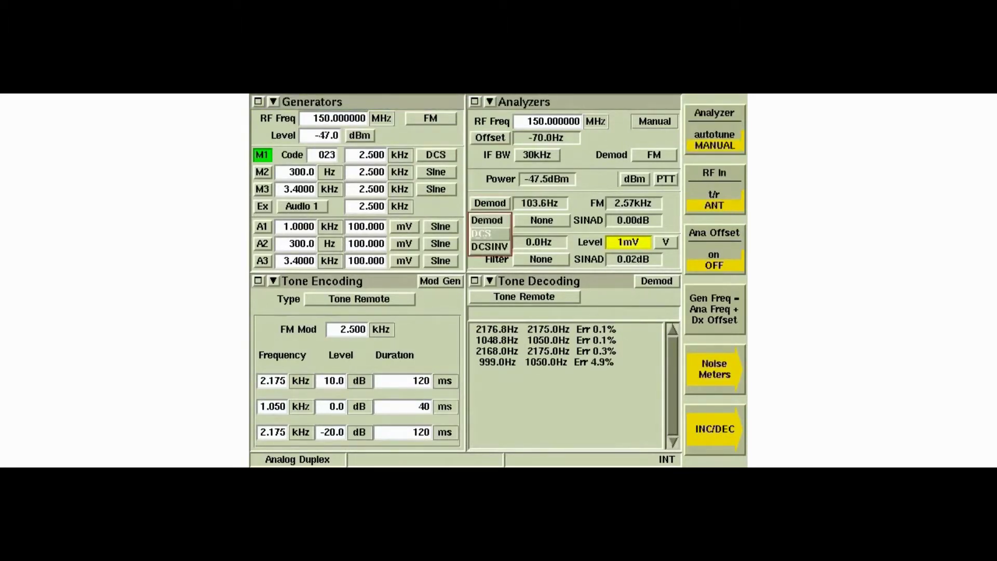
key(Return)
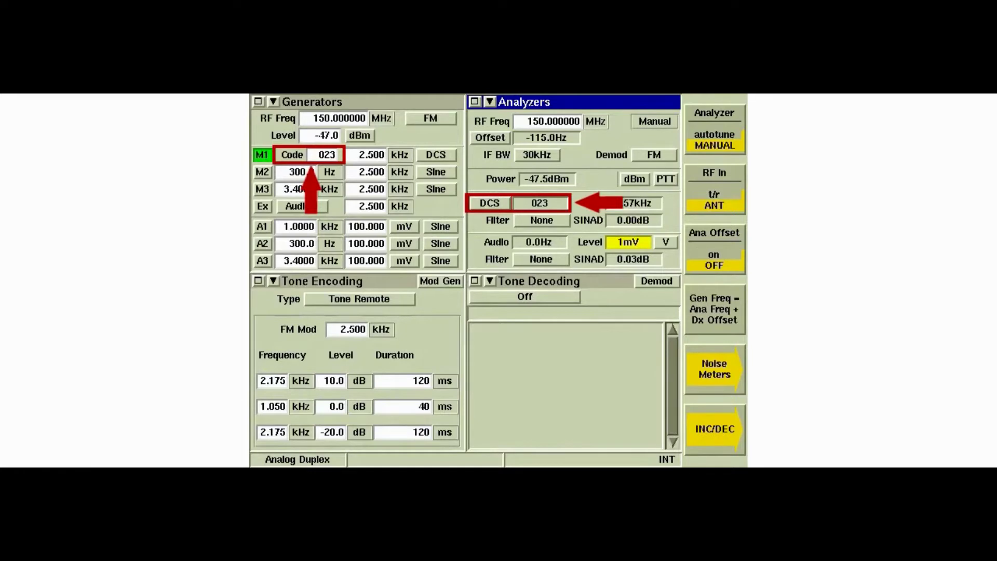
- Change the waveform of modulation source M1 to DTMF in the Generators tile
click(436, 155)
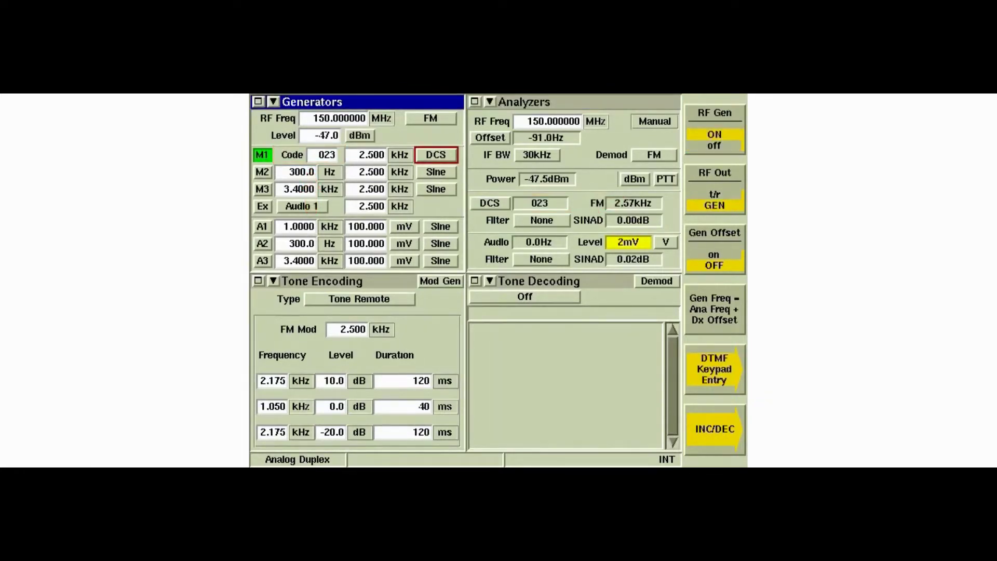
key(Return)
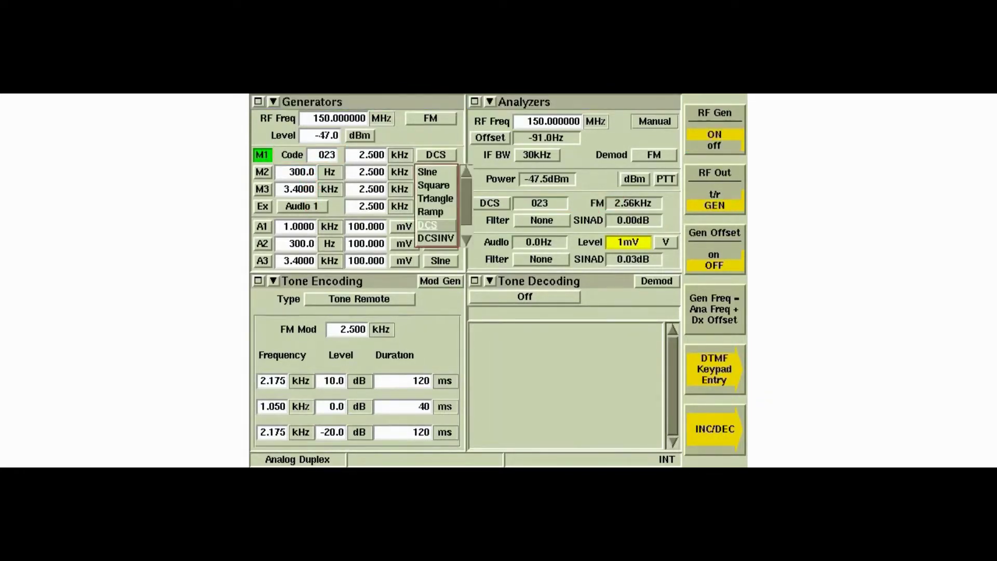
key(Down)
key(Down)
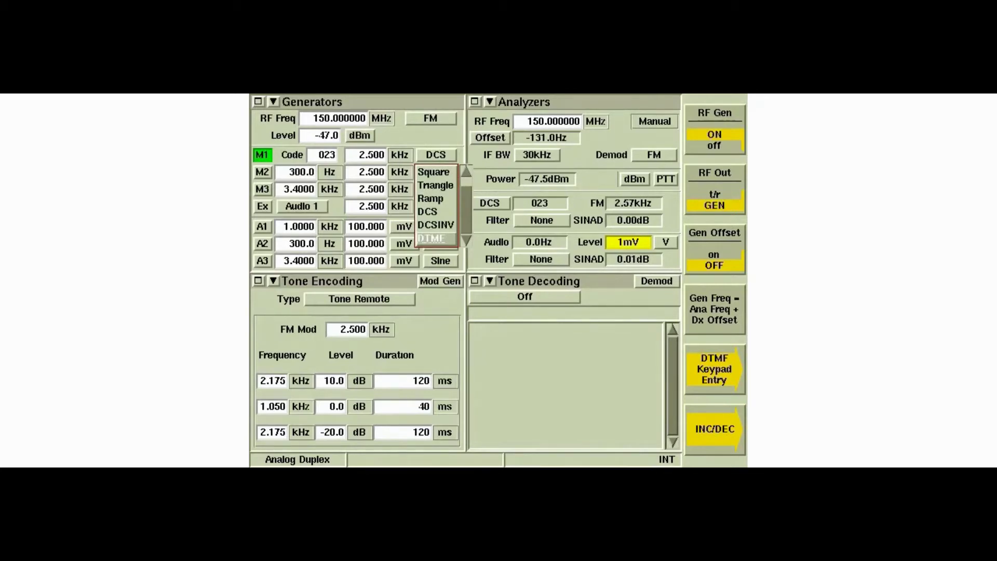
key(Return)
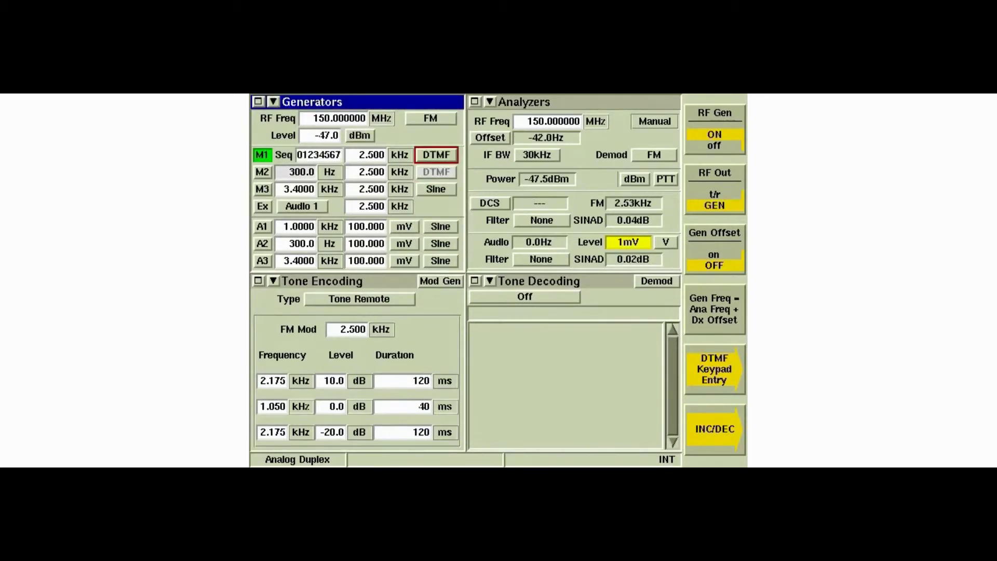
- Set the Tone Decoding type to DTMF
key(Tab)
key(Tab)
key(Tab)
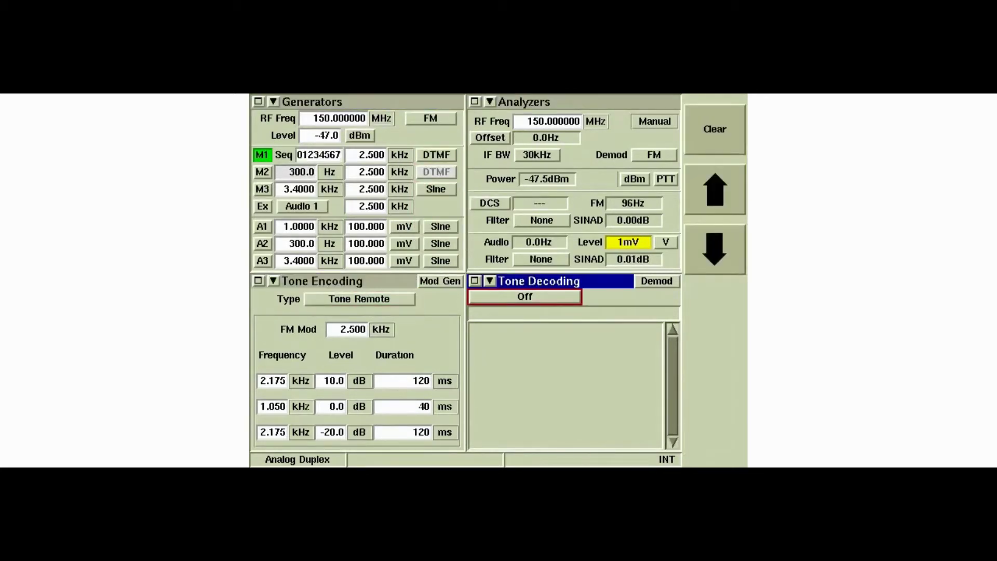
key(Return)
key(Down)
key(Return)
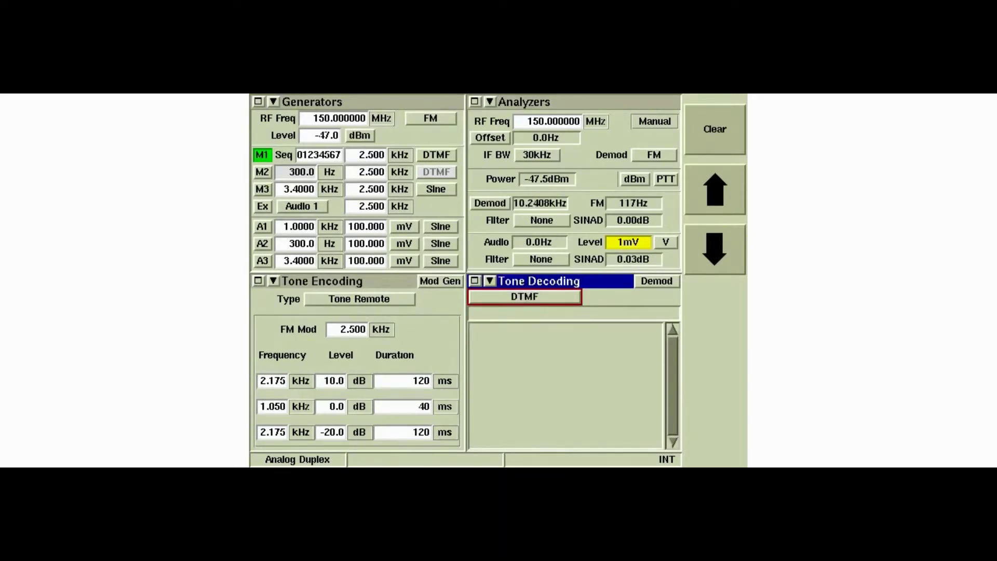
- Send the DTMF sequence 01234567 from modulation source M1 in the Generators tile
key(Tab)
key(Left)
key(Left)
key(Left)
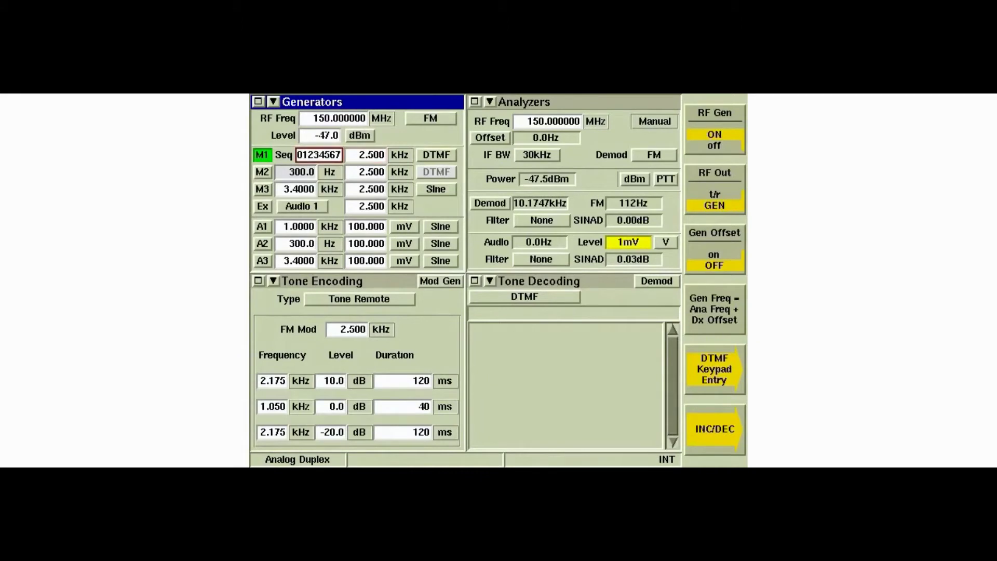
key(F5)
key(Escape)
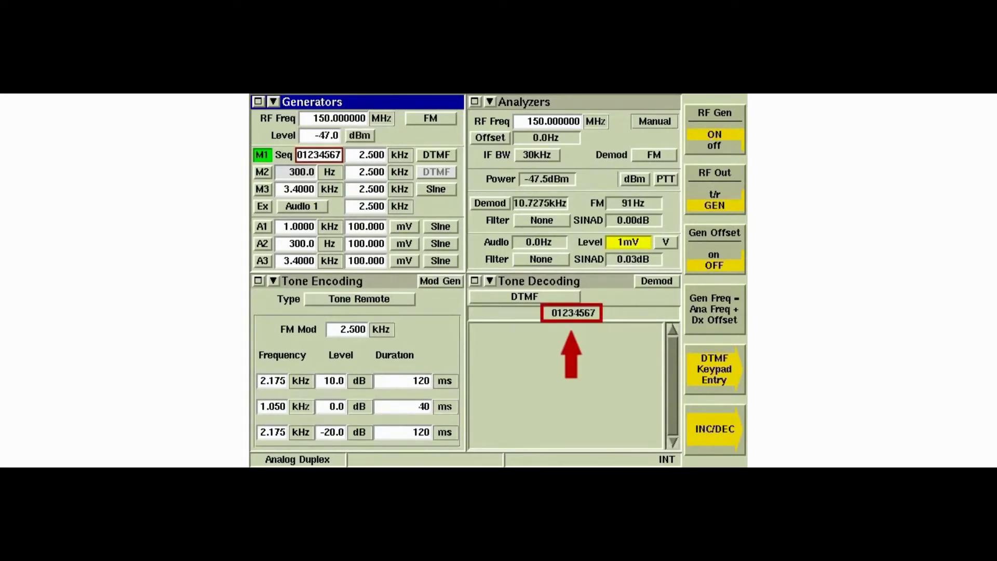
- Turn off modulation source M1 and switch the Tone Encoding output from the modulation generator to Aud Gen
click(263, 155)
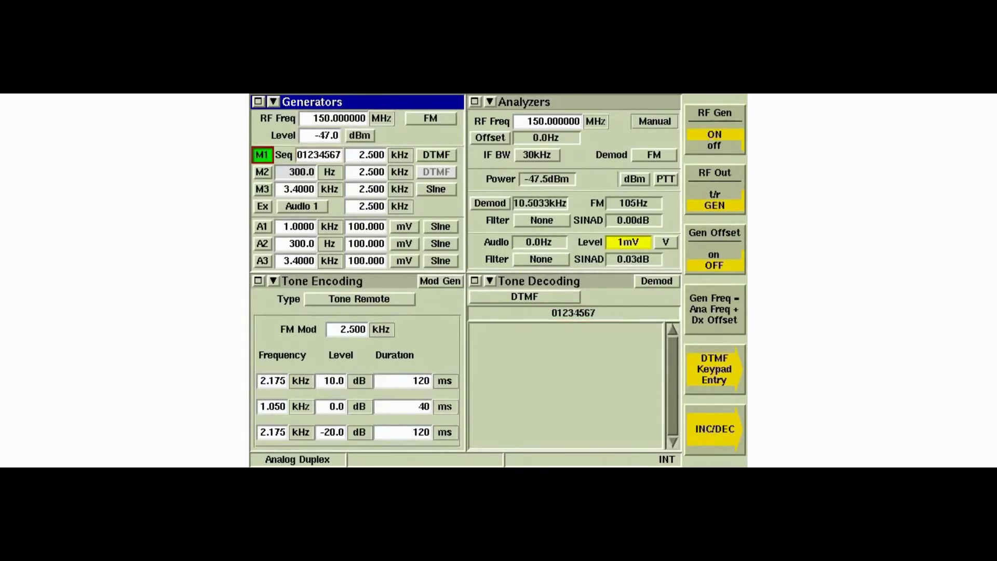
key(Tab)
key(Tab)
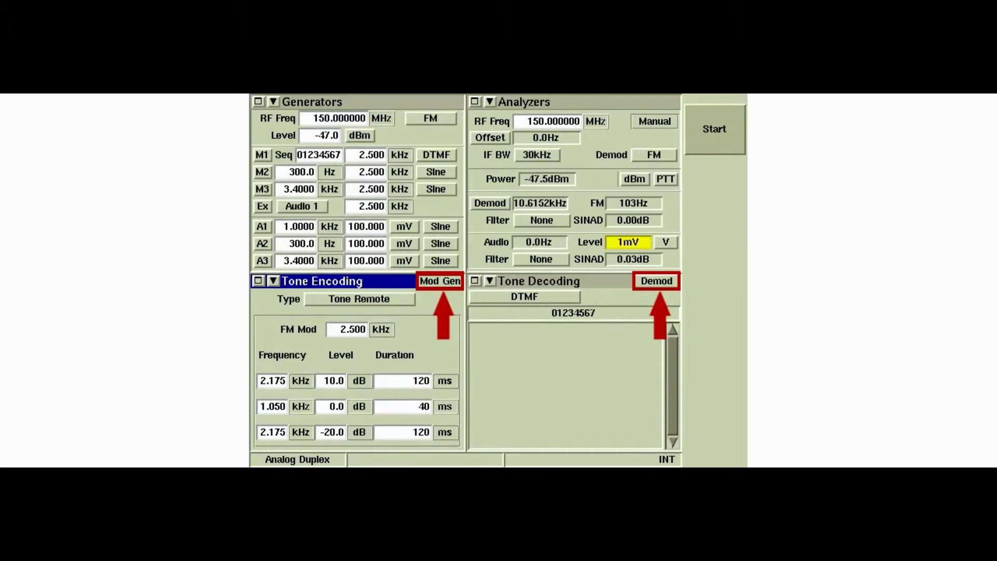
key(Return)
key(Down)
key(Return)
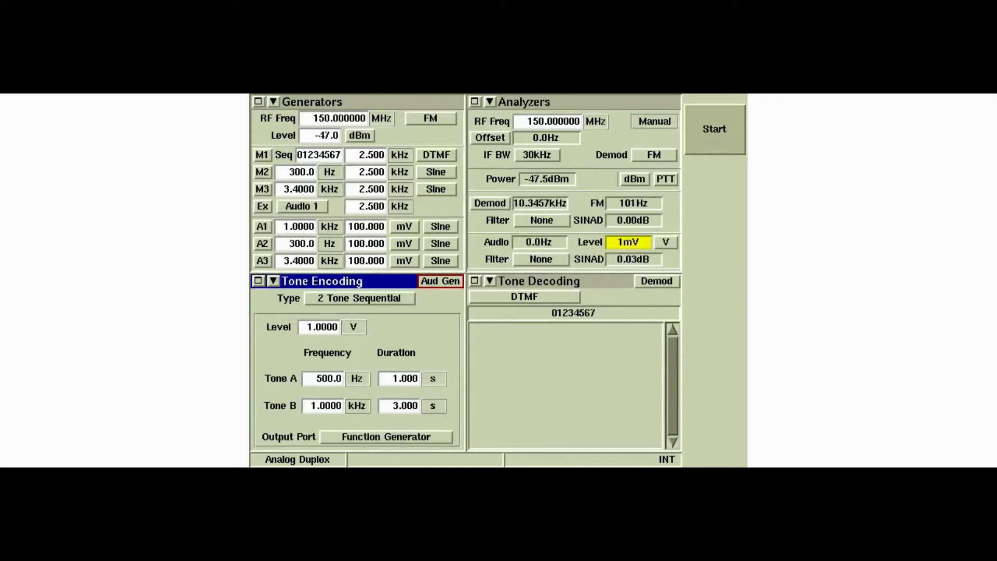
- Set the signal source of the Tone Decoding tile to Audio
key(Tab)
key(Up)
key(Return)
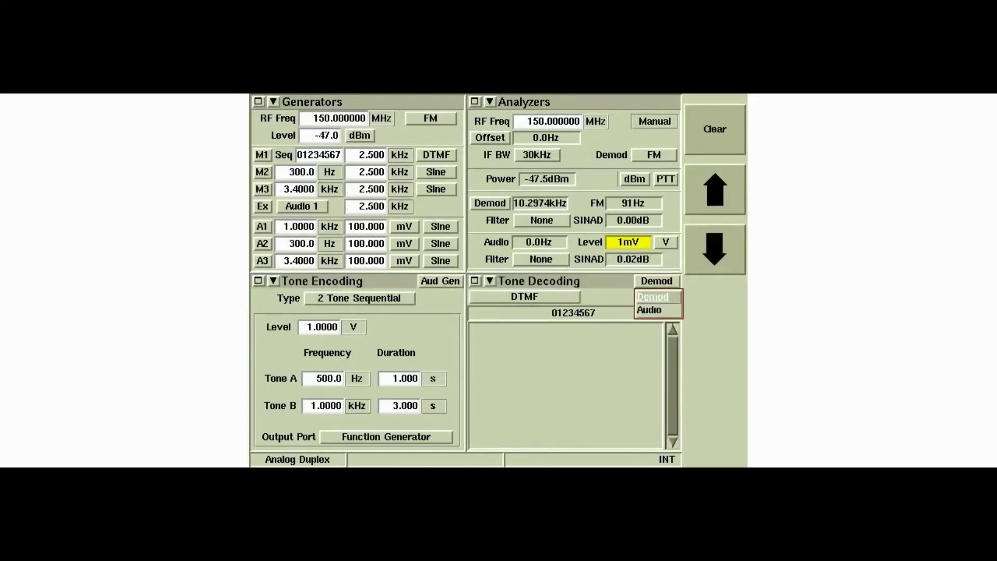
key(Down)
key(Return)
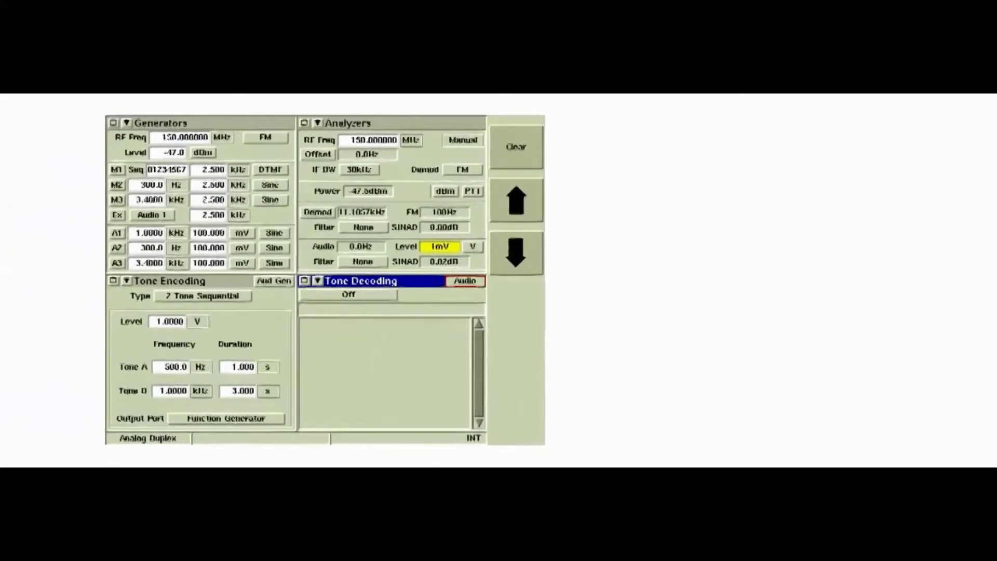
- Set the Tone Decoding type to 2 Tone Sequential
key(Down)
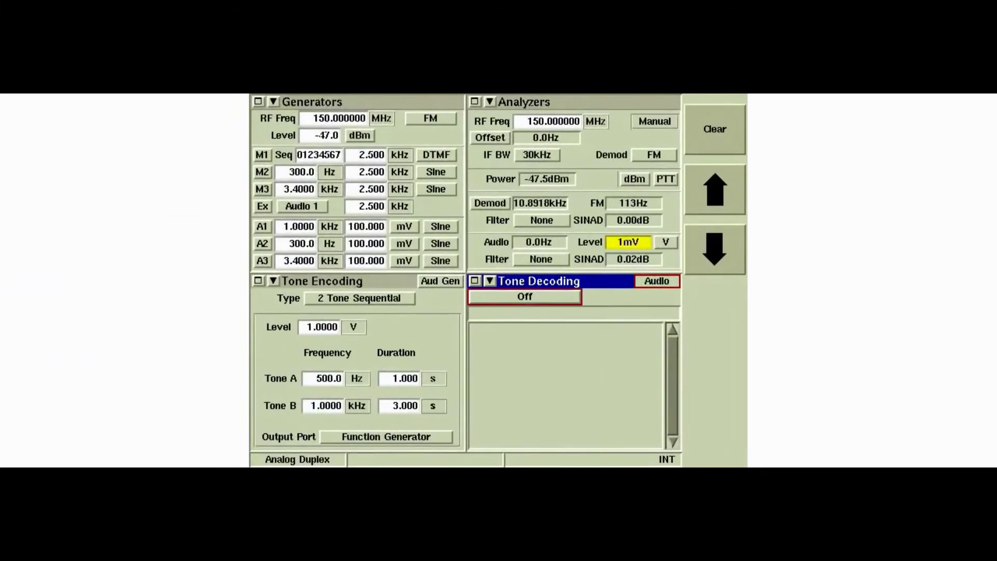
key(Return)
key(Down)
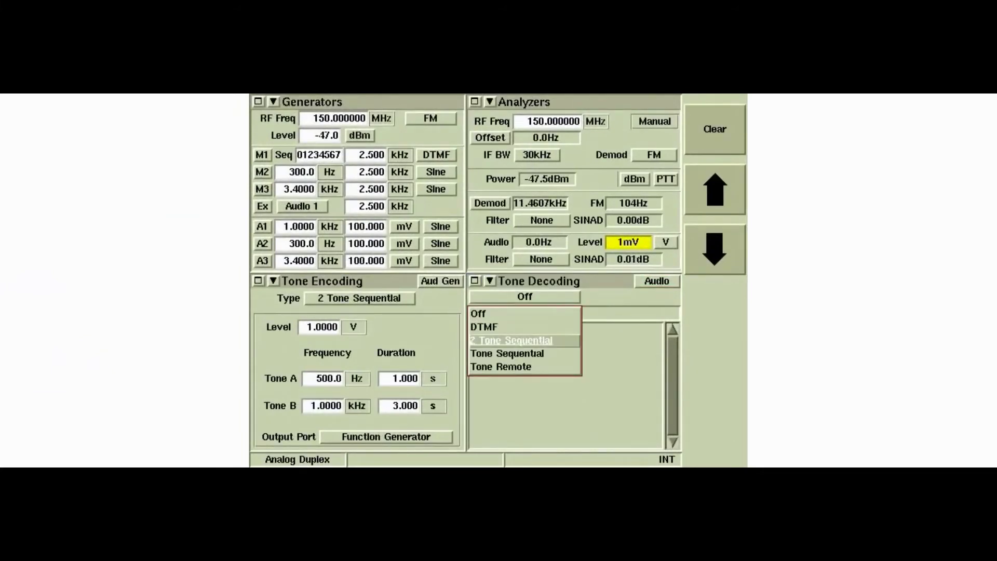
key(Return)
- Start the 2 Tone Sequential transmission from the Tone Encoding tile through the audio generator
key(Tab)
key(Tab)
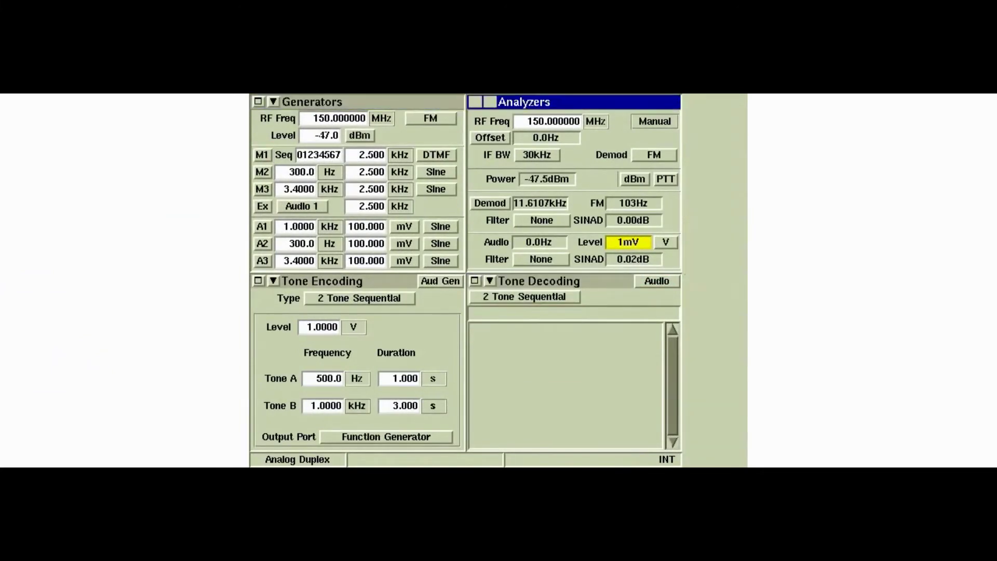
key(Tab)
key(F1)
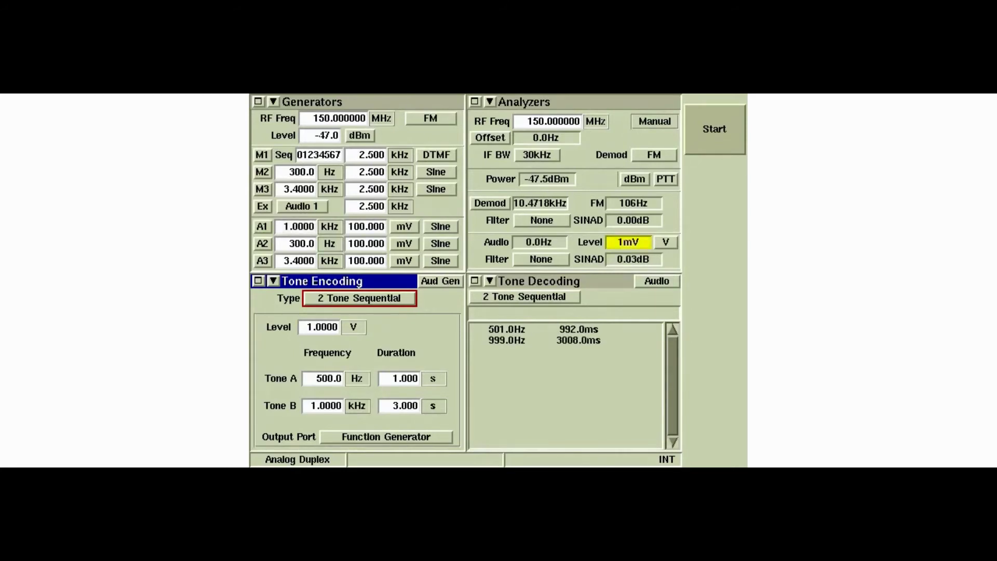
- Set both the Tone Encoding type and the Tone Decoding type to Tone Sequential
key(Return)
key(Down)
key(Return)
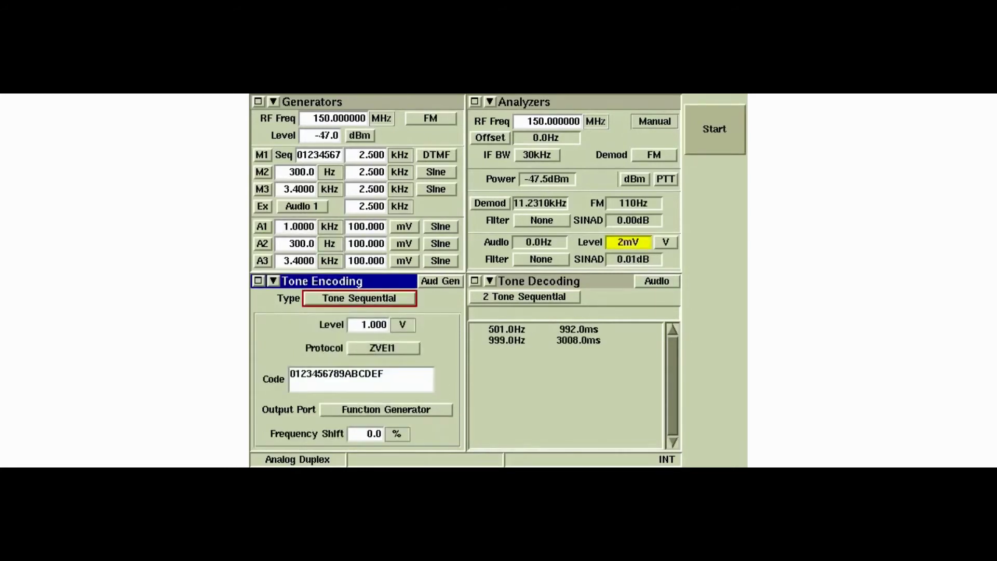
key(Tab)
key(Return)
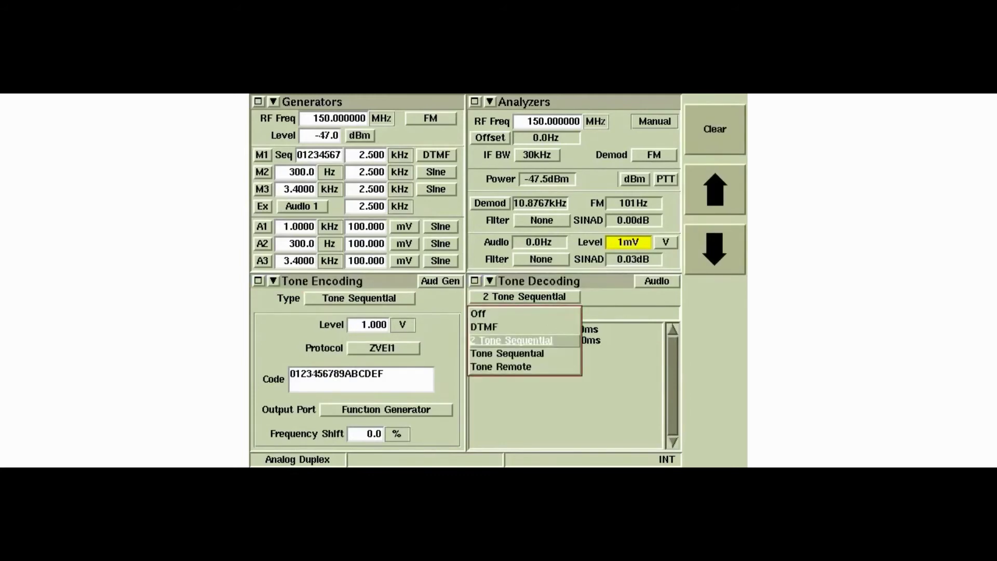
key(Down)
key(Return)
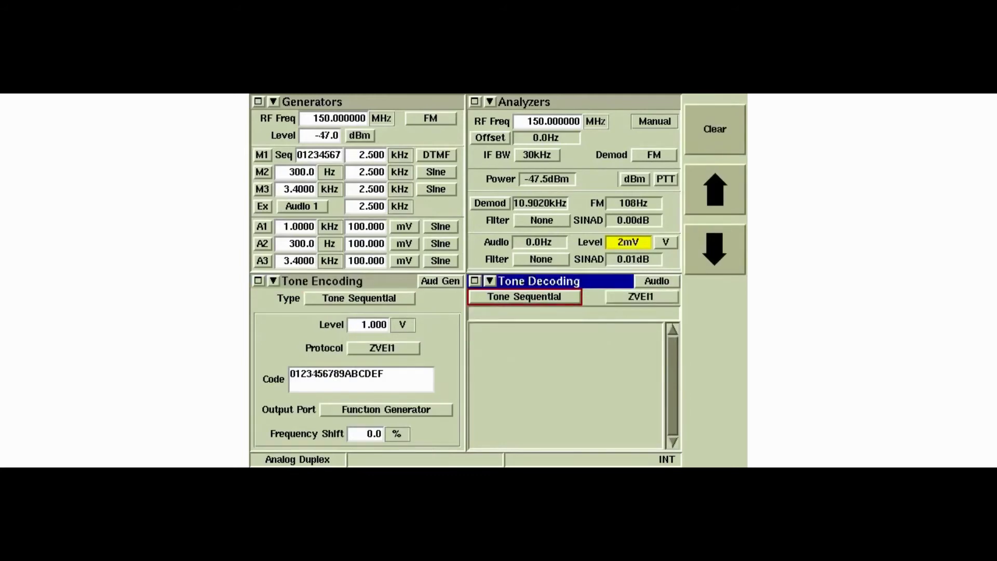
key(Tab)
key(Tab)
key(Tab)
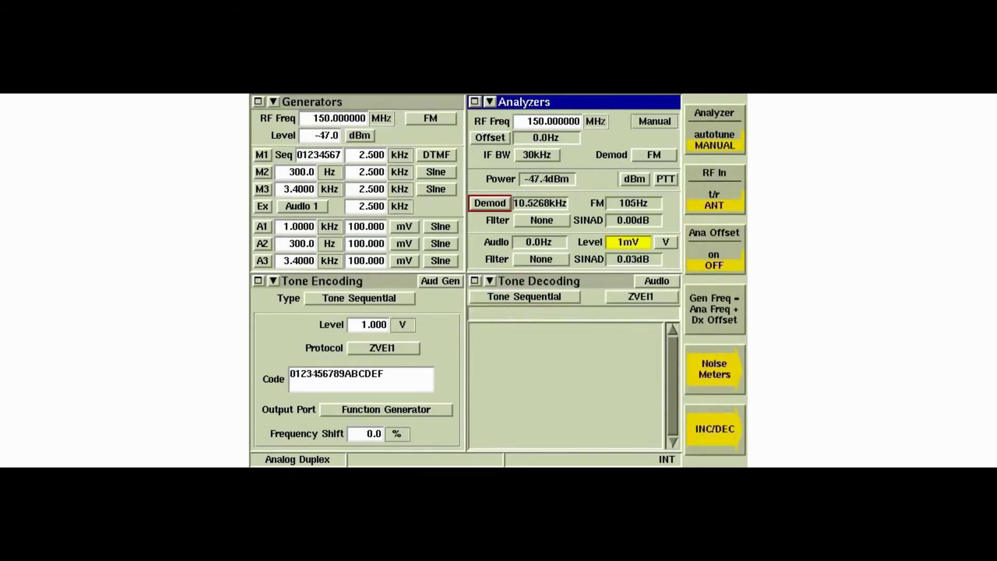
key(F1)
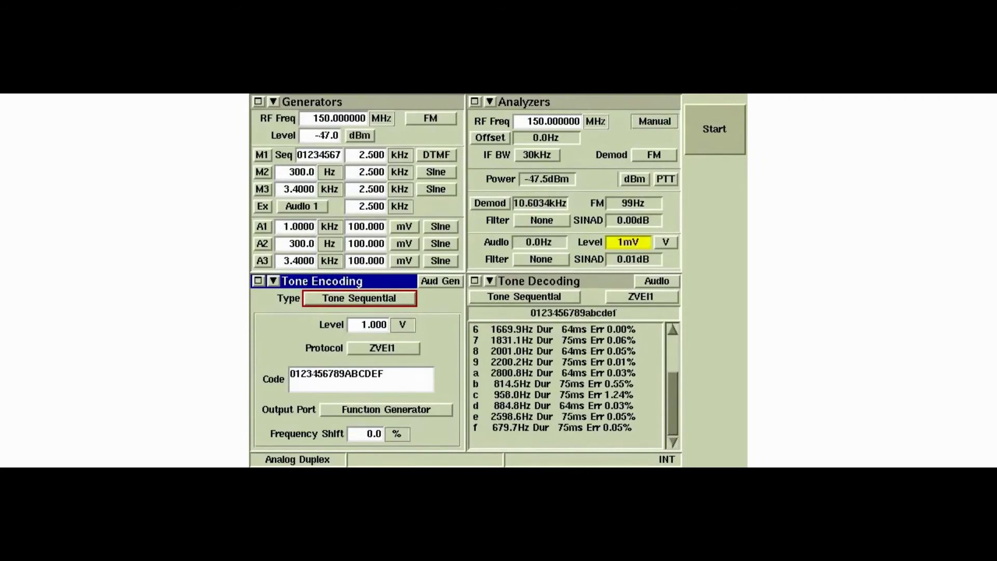
- Set the Tone Decoding type to DTMF for the audio signal
key(Tab)
key(Return)
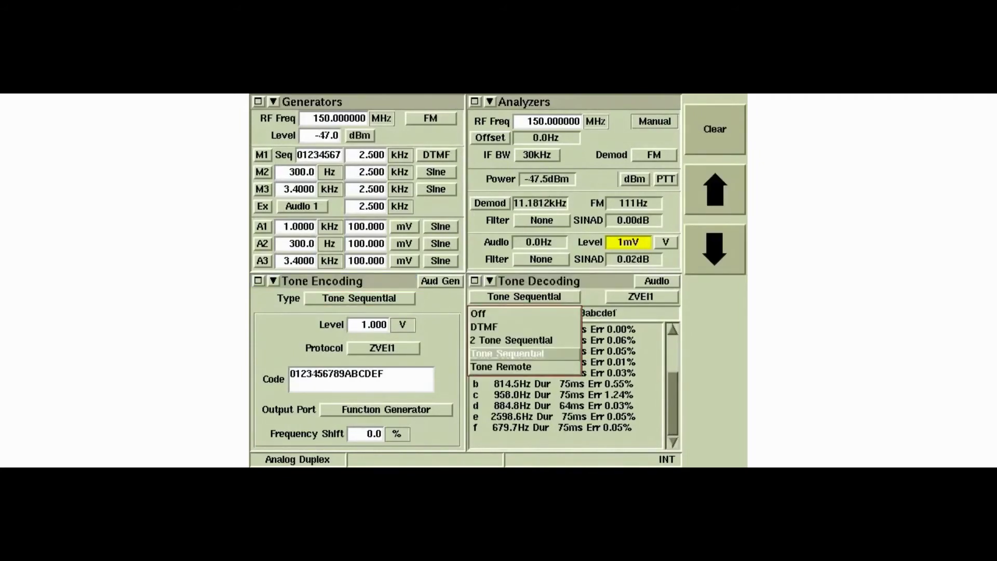
key(Up)
key(Up)
key(Return)
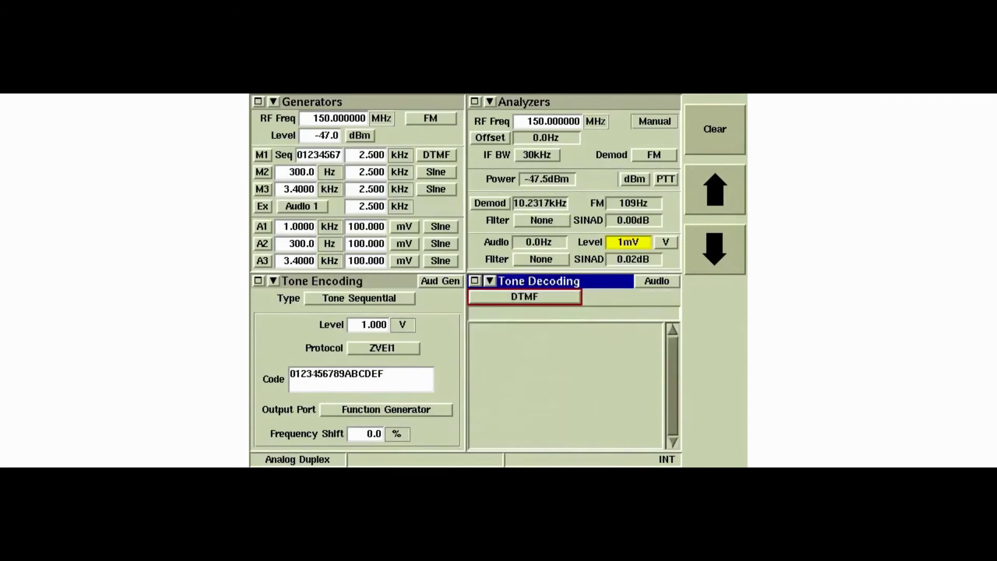
- Enable audio generator A1 in the Generators tile and set its level to 1 V
key(Tab)
key(Down)
key(Down)
key(Down)
key(Down)
key(Return)
key(Right)
key(Right)
text(1)
key(F2)
- Change the waveform of audio generator A1 to DTMF to send the sequence 01234567
key(Right)
key(Right)
key(Return)
key(Down)
key(Down)
key(Down)
key(Down)
key(Down)
key(Down)
key(Escape)
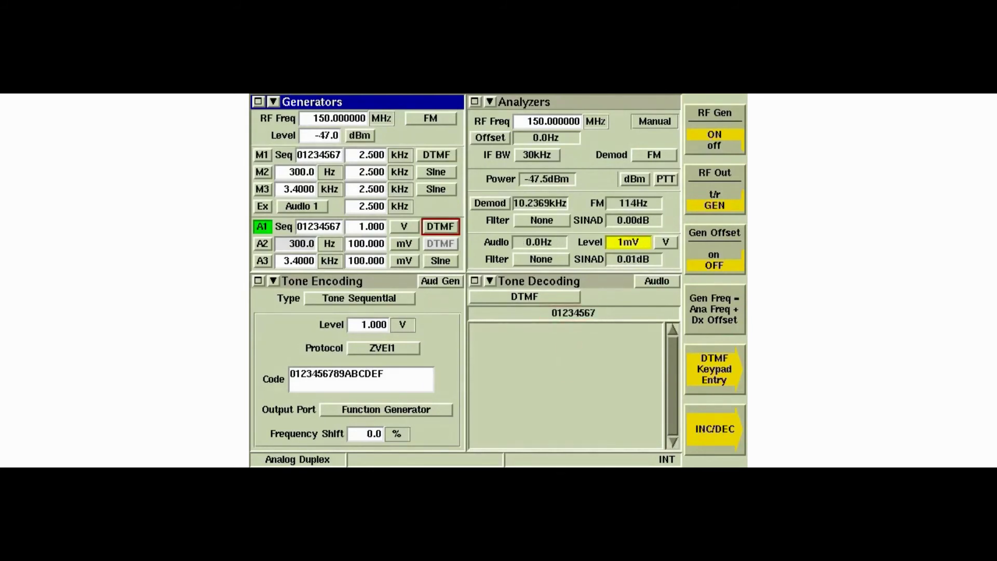
- Turn off audio generator A1 and set the Tone Encoding type to Tone Remote
click(635, 179)
click(360, 298)
click(360, 299)
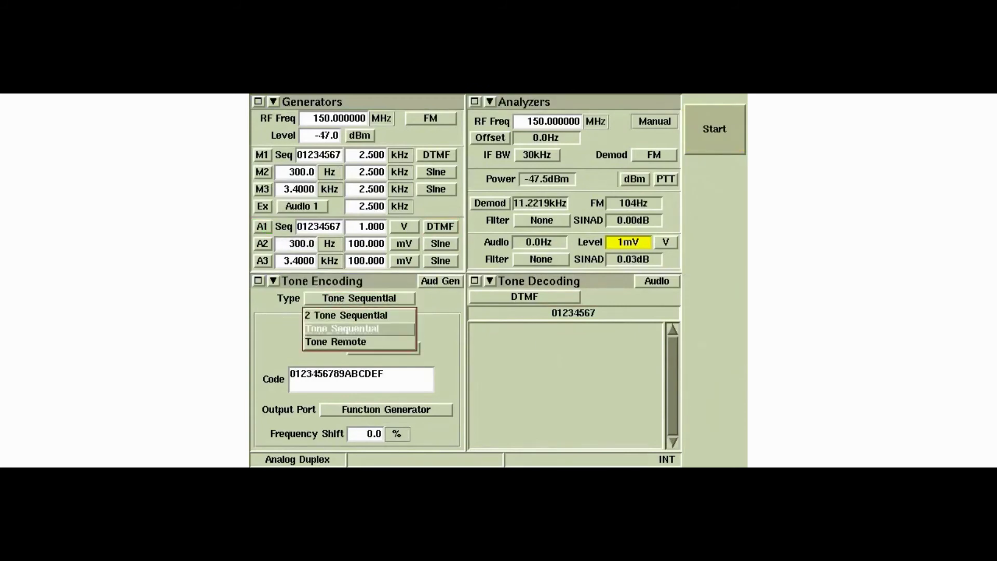
key(Down)
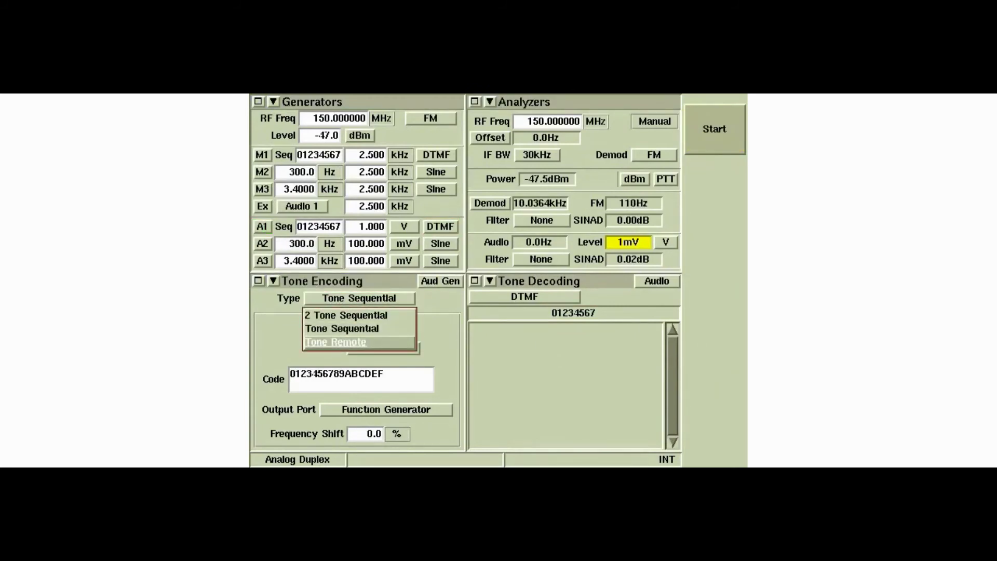
key(Return)
- Set the Tone Decoding type to Tone Remote
click(525, 297)
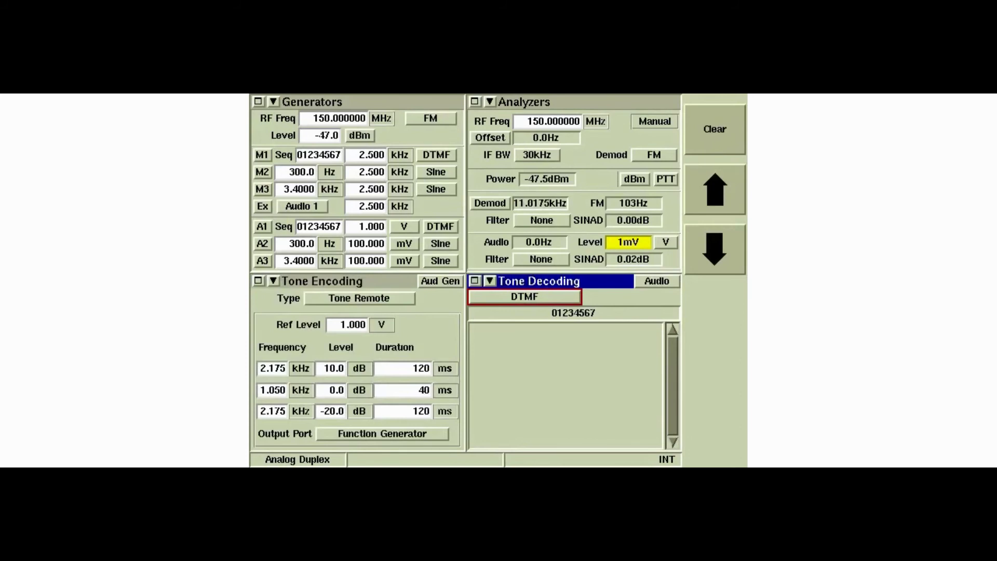
key(Return)
key(Down)
key(Down)
key(Down)
key(Return)
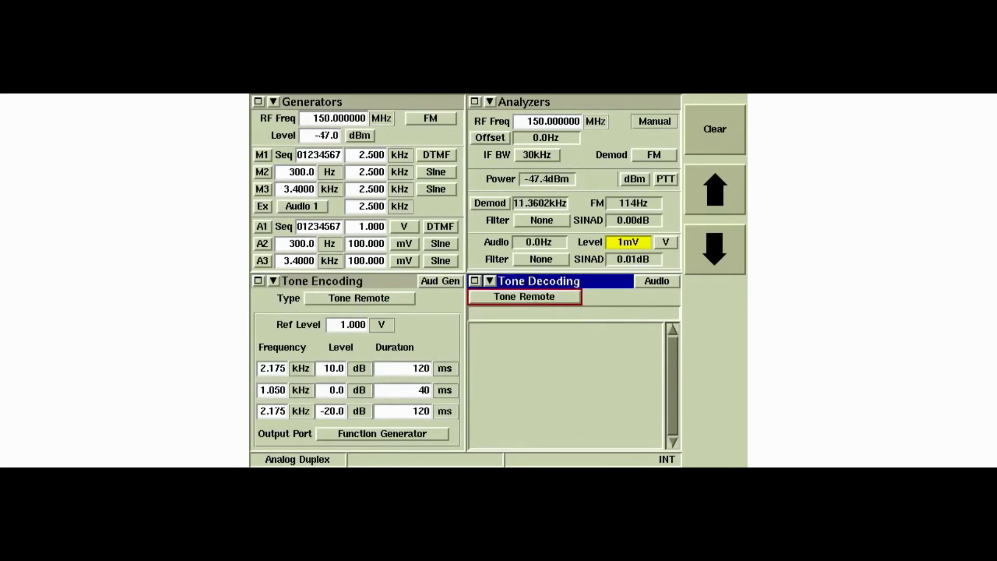
- Start the Tone Remote transmission from the Tone Encoding tile through the audio generator
key(Tab)
key(Tab)
key(Tab)
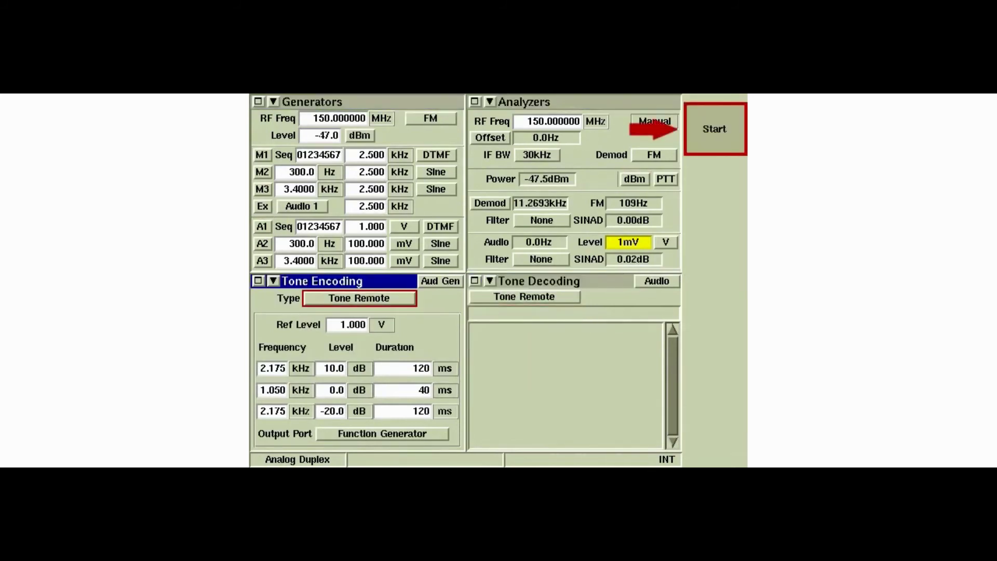
key(F1)
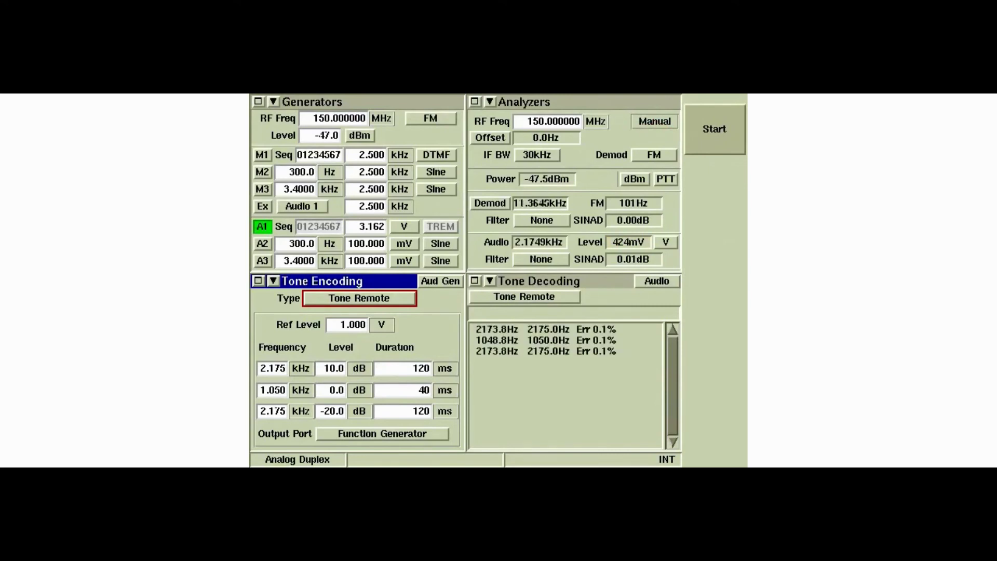